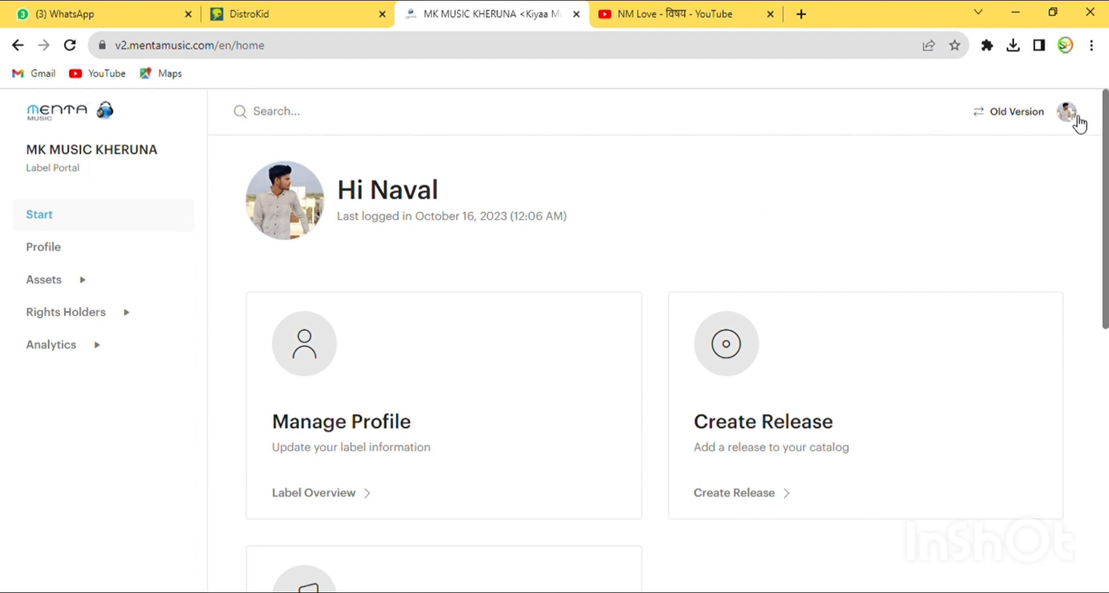
Switch the account from the label portal to the NM Love artist portal.
{"action": "left_click", "coordinate": [1078, 123]}
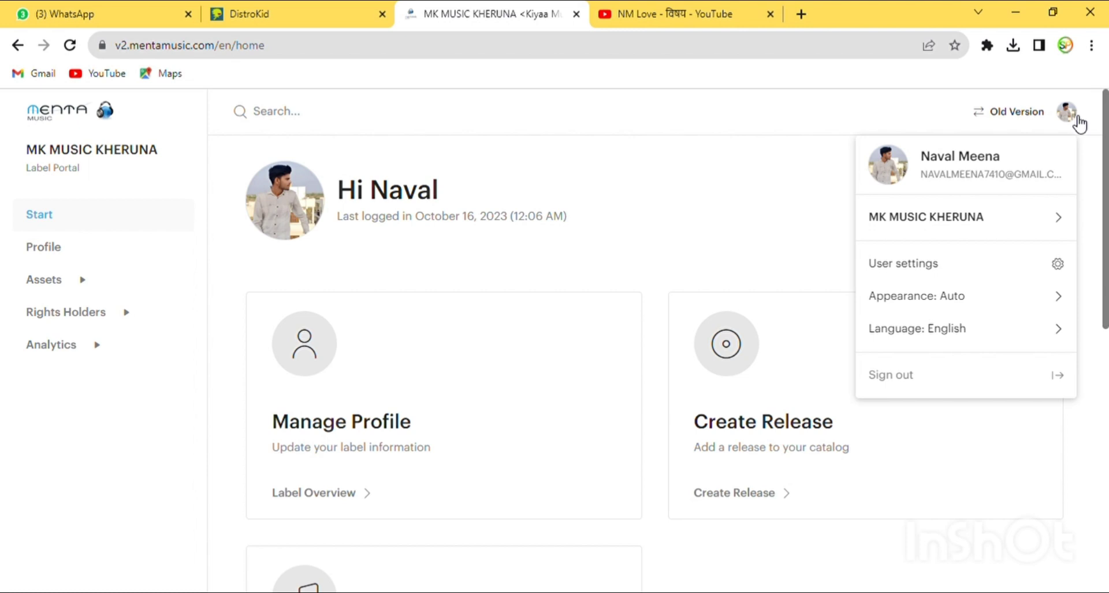
{"action": "left_click", "coordinate": [1045, 224]}
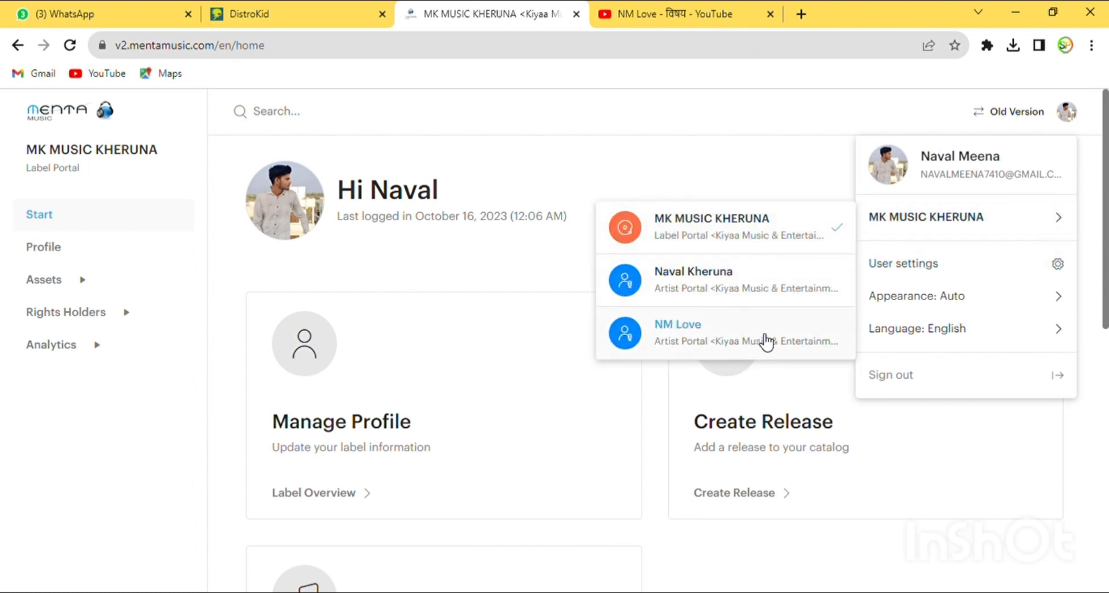
{"action": "left_click", "coordinate": [677, 339]}
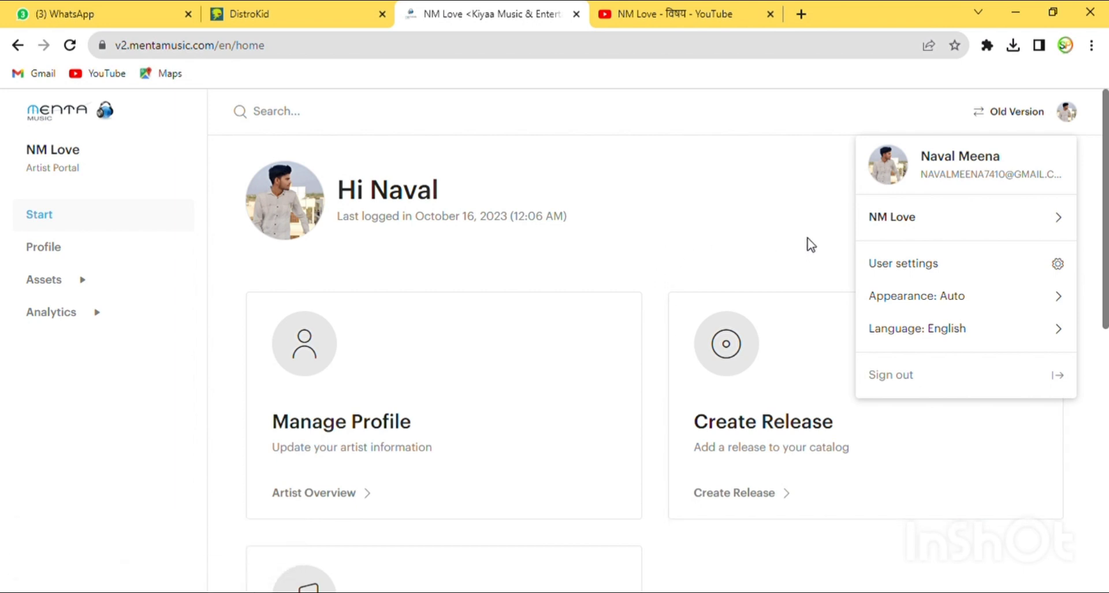
Look through the full list of the artist's releases and return to the start page.
{"action": "scroll", "coordinate": [647, 258], "scroll_direction": "down", "scroll_amount": 10}
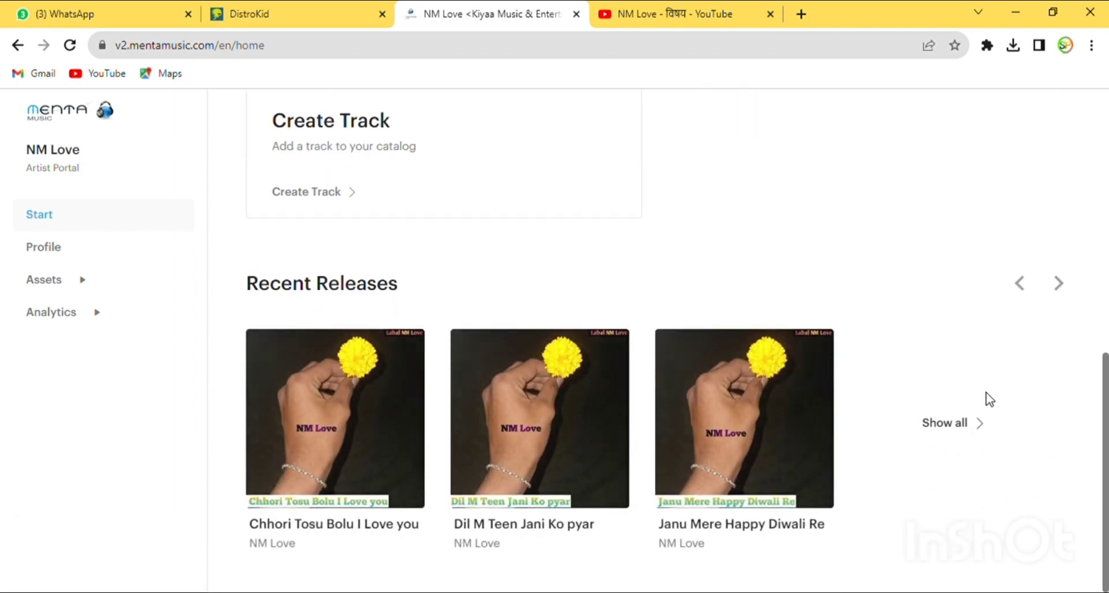
{"action": "left_click", "coordinate": [952, 426]}
{"action": "scroll", "coordinate": [656, 372], "scroll_direction": "down", "scroll_amount": 1}
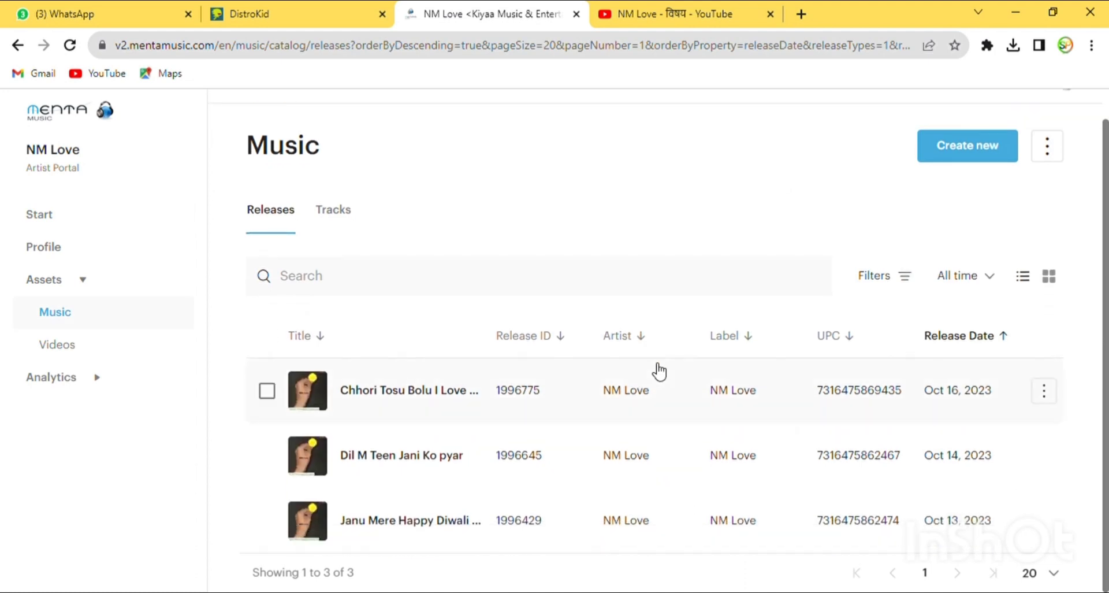
{"action": "scroll", "coordinate": [644, 390], "scroll_direction": "up", "scroll_amount": 1}
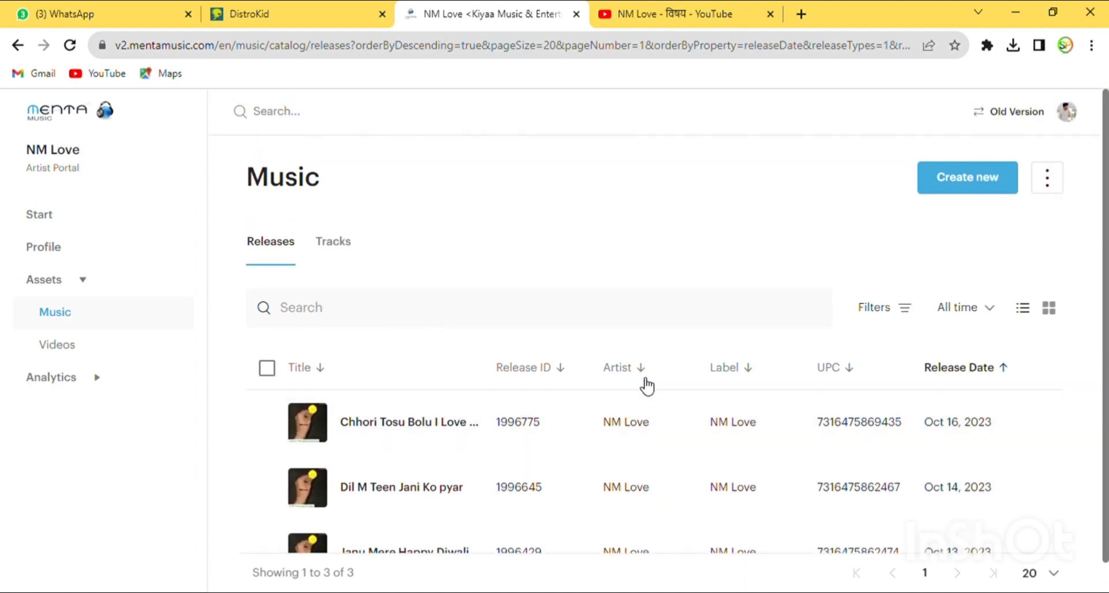
{"action": "left_click", "coordinate": [133, 218]}
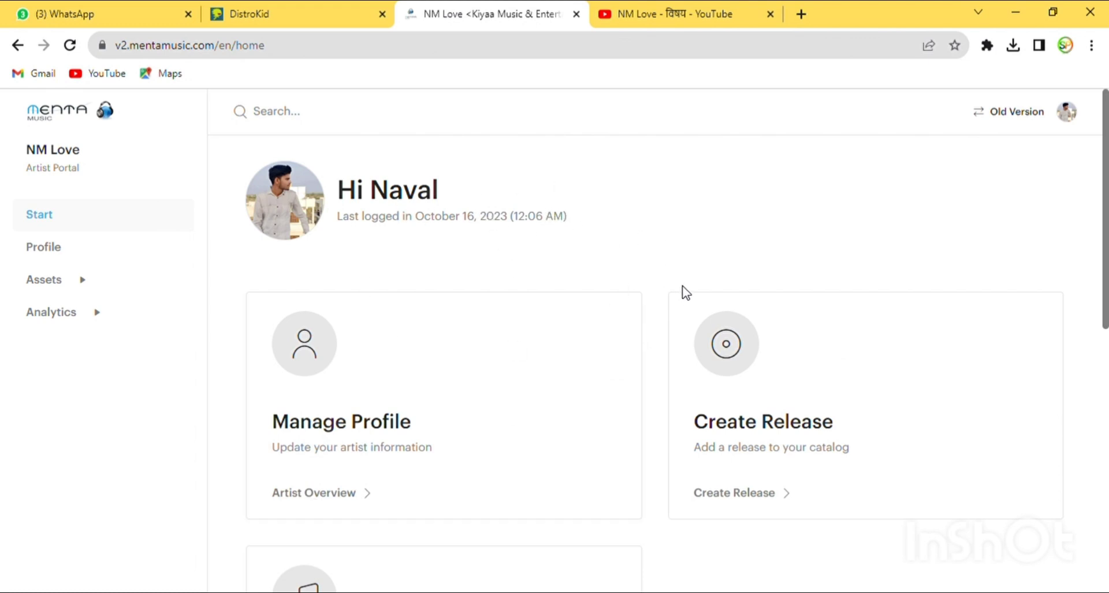
Start creating a new release from the start page.
{"action": "scroll", "coordinate": [715, 283], "scroll_direction": "down", "scroll_amount": 2}
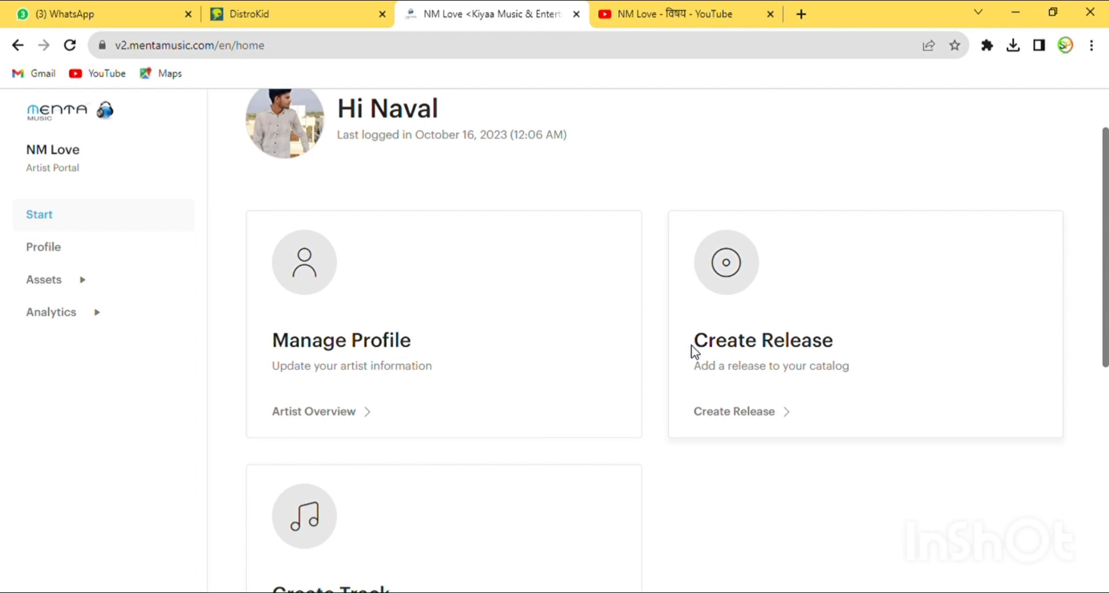
{"action": "left_click_drag", "start_coordinate": [698, 349], "coordinate": [841, 421]}
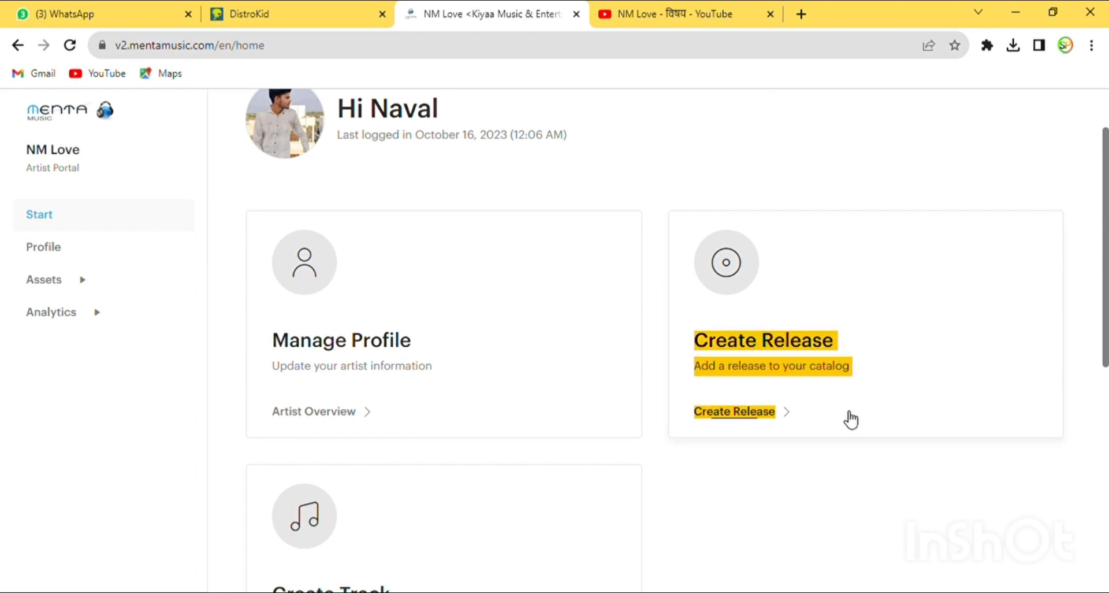
{"action": "left_click", "coordinate": [846, 418]}
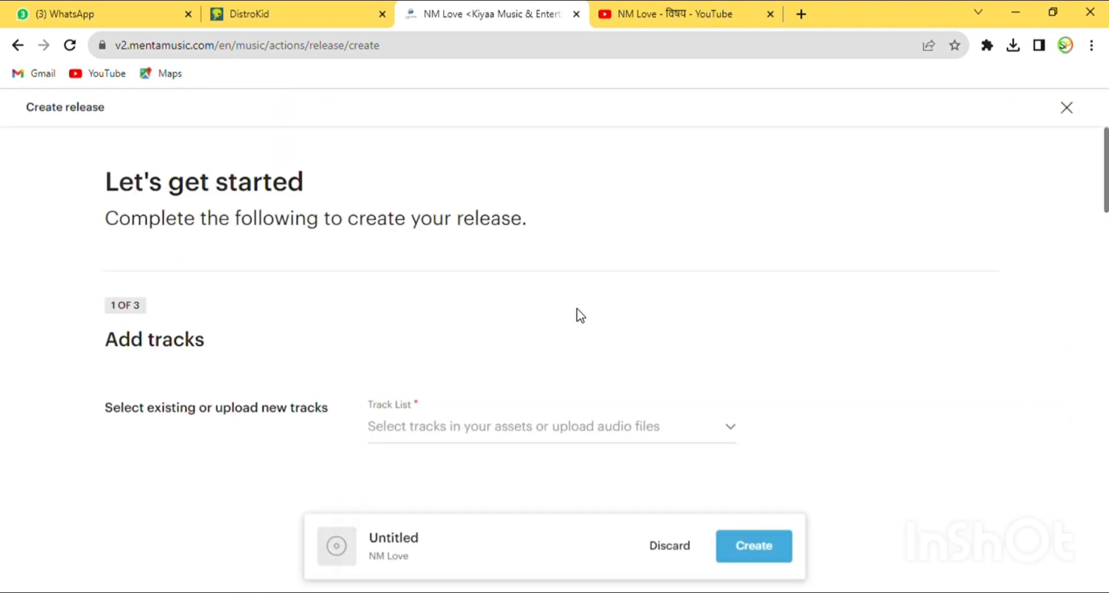
Upload the Kiya Wani WAV file as a new track in the release's track list.
{"action": "scroll", "coordinate": [648, 302], "scroll_direction": "down", "scroll_amount": 2}
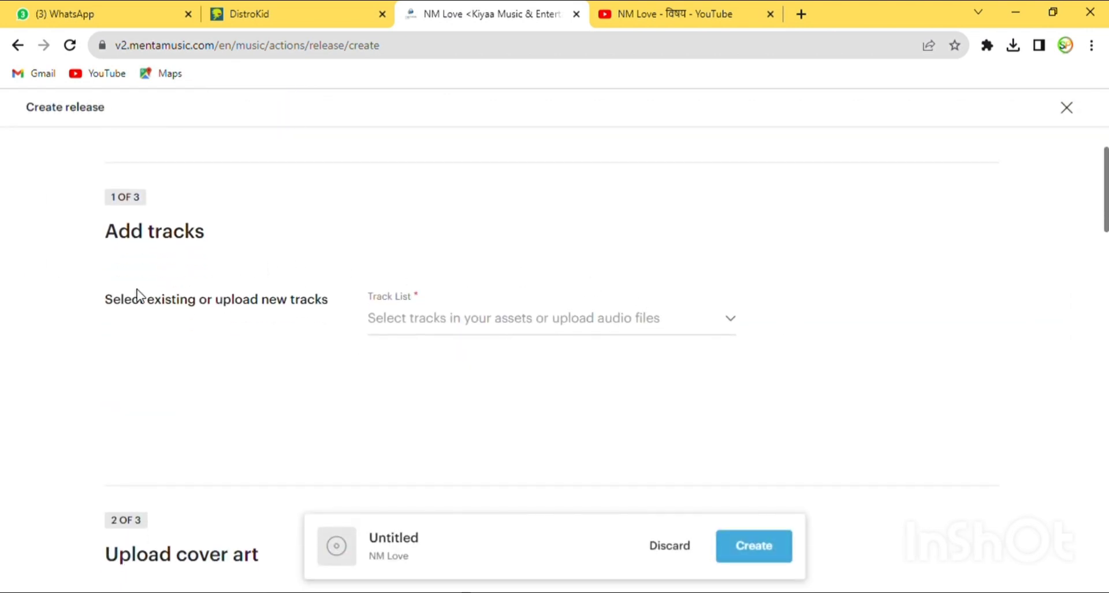
{"action": "left_click_drag", "start_coordinate": [113, 301], "coordinate": [341, 306]}
{"action": "left_click", "coordinate": [342, 306]}
{"action": "left_click", "coordinate": [533, 327]}
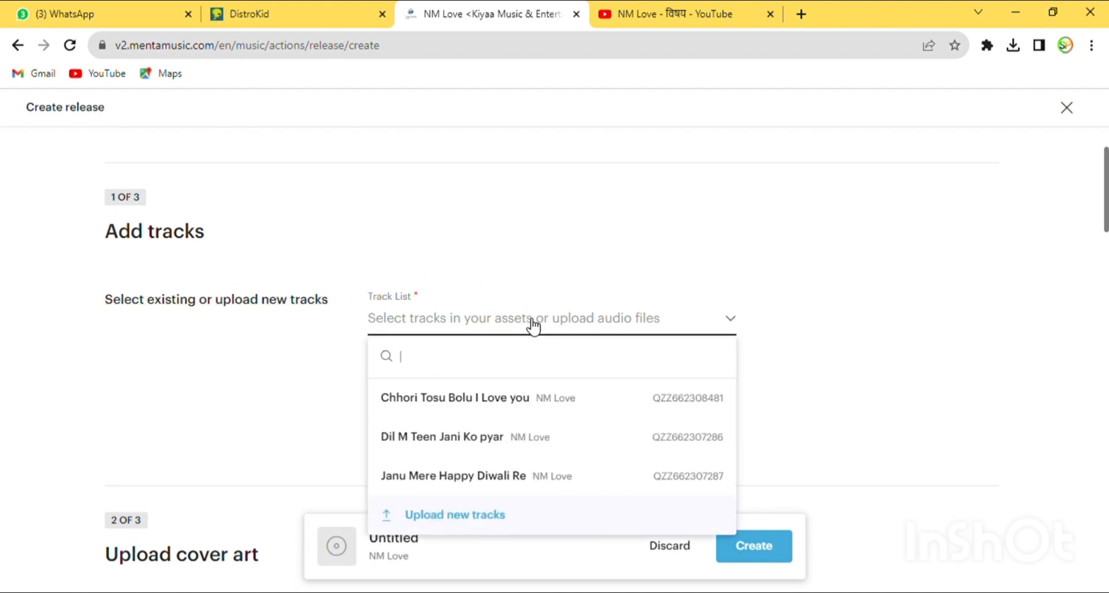
{"action": "mouse_move", "coordinate": [487, 523]}
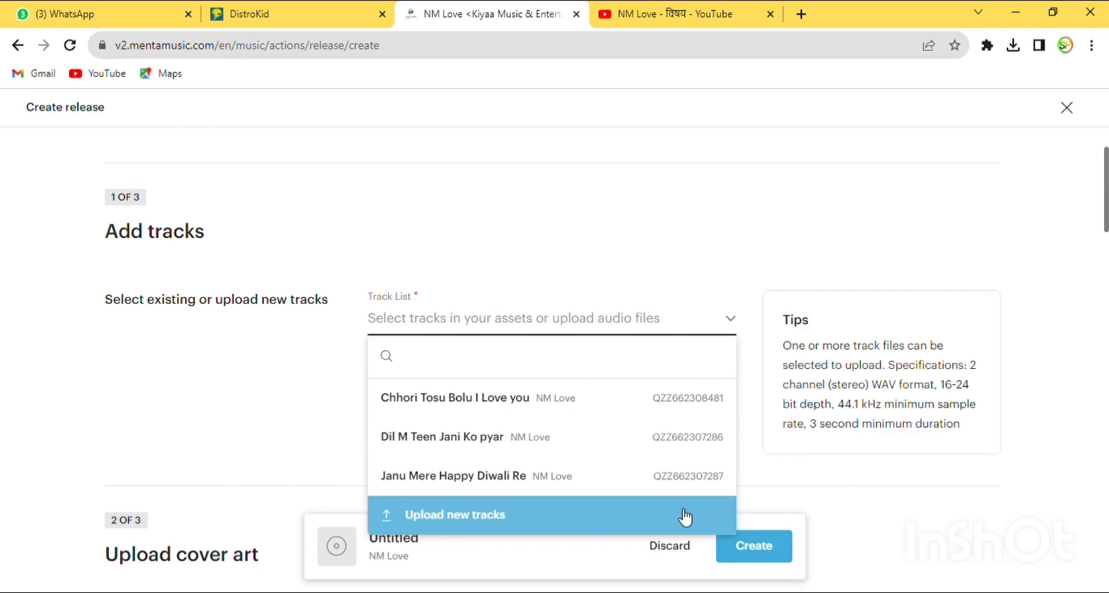
{"action": "left_click", "coordinate": [495, 513]}
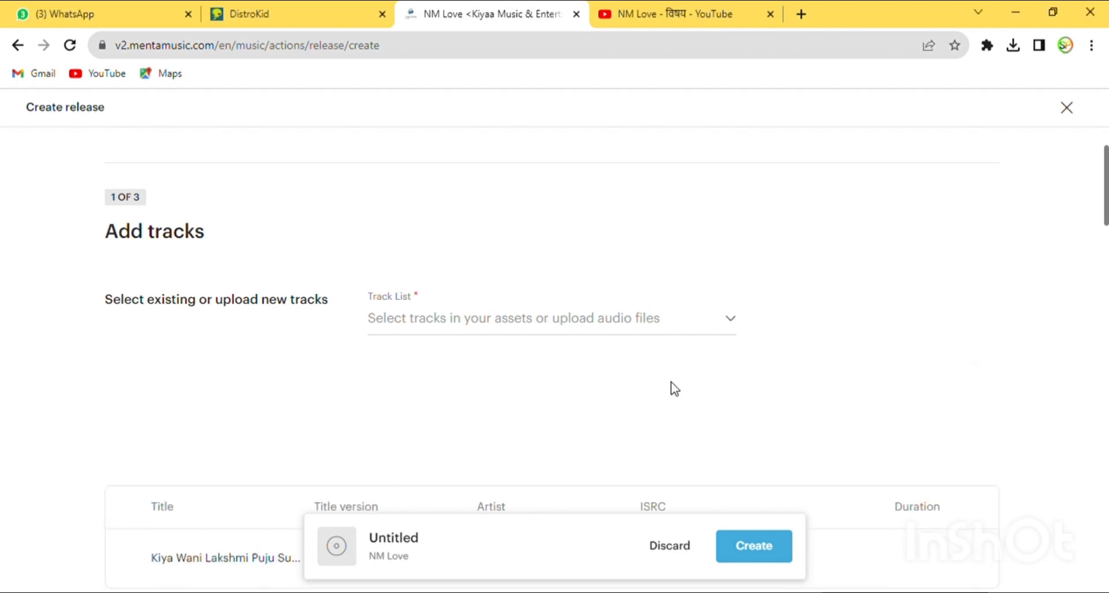
Examine the uploaded track's row in the track list and the cover art section below it.
{"action": "scroll", "coordinate": [647, 382], "scroll_direction": "down", "scroll_amount": 1}
{"action": "scroll", "coordinate": [656, 277], "scroll_direction": "down", "scroll_amount": 1}
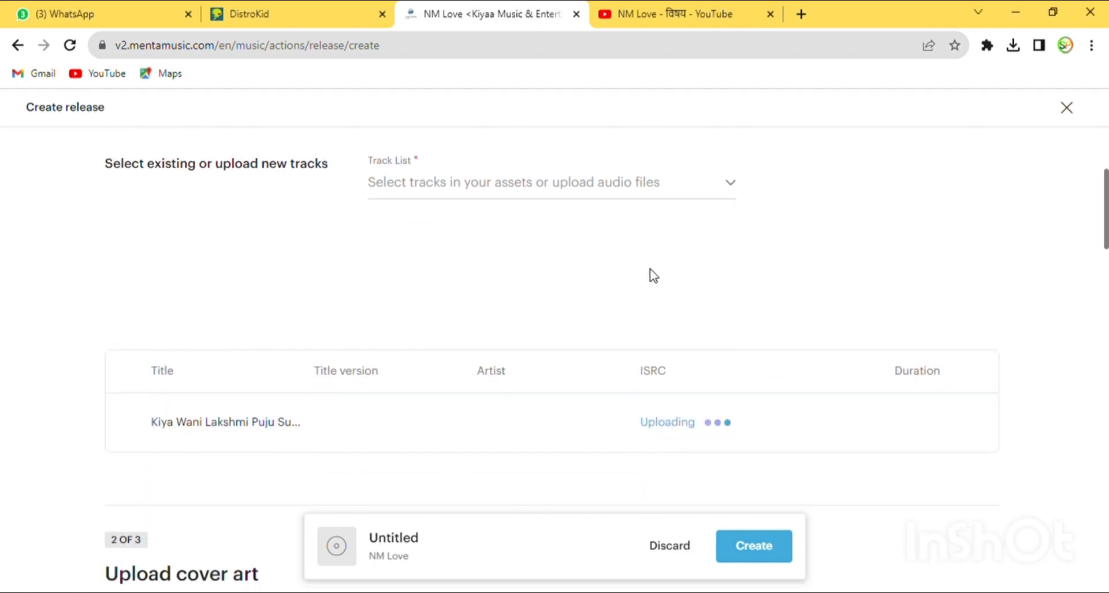
{"action": "scroll", "coordinate": [652, 274], "scroll_direction": "down", "scroll_amount": 1}
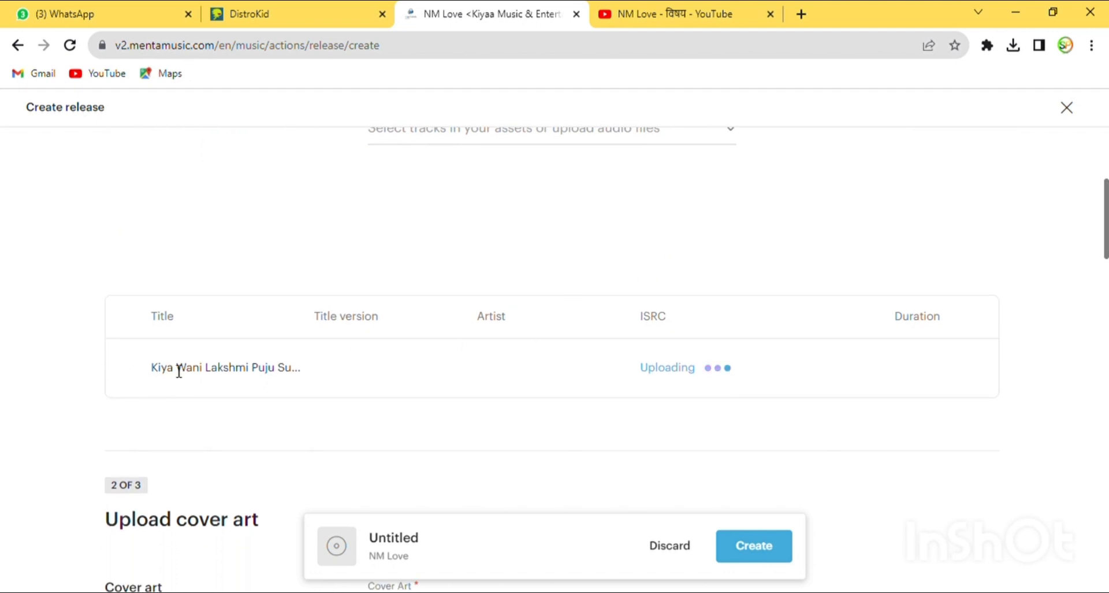
{"action": "left_click_drag", "start_coordinate": [160, 373], "coordinate": [315, 366]}
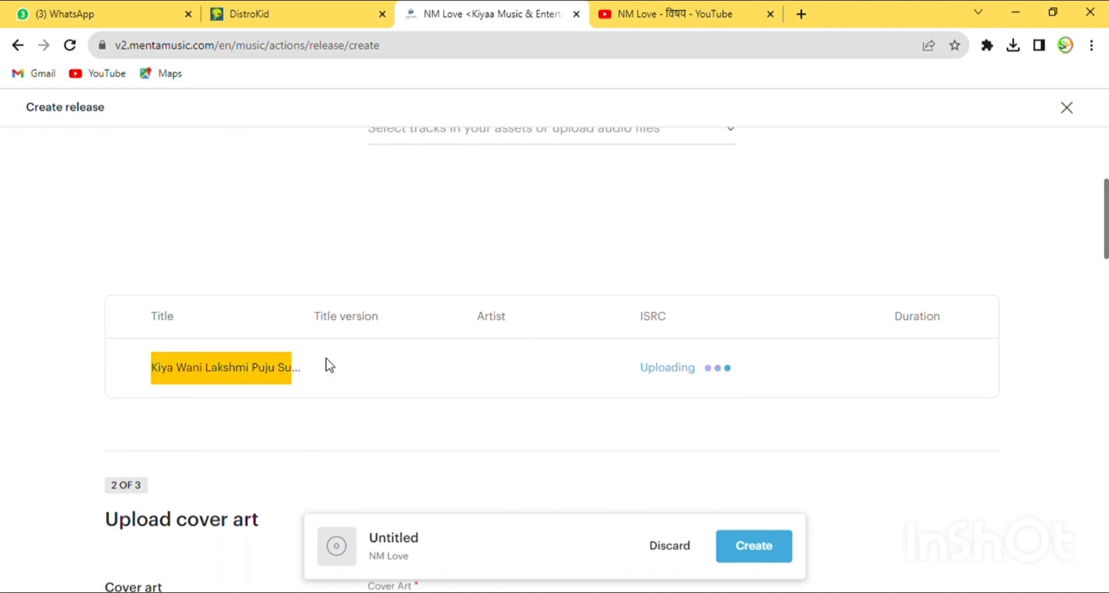
{"action": "left_click", "coordinate": [570, 234]}
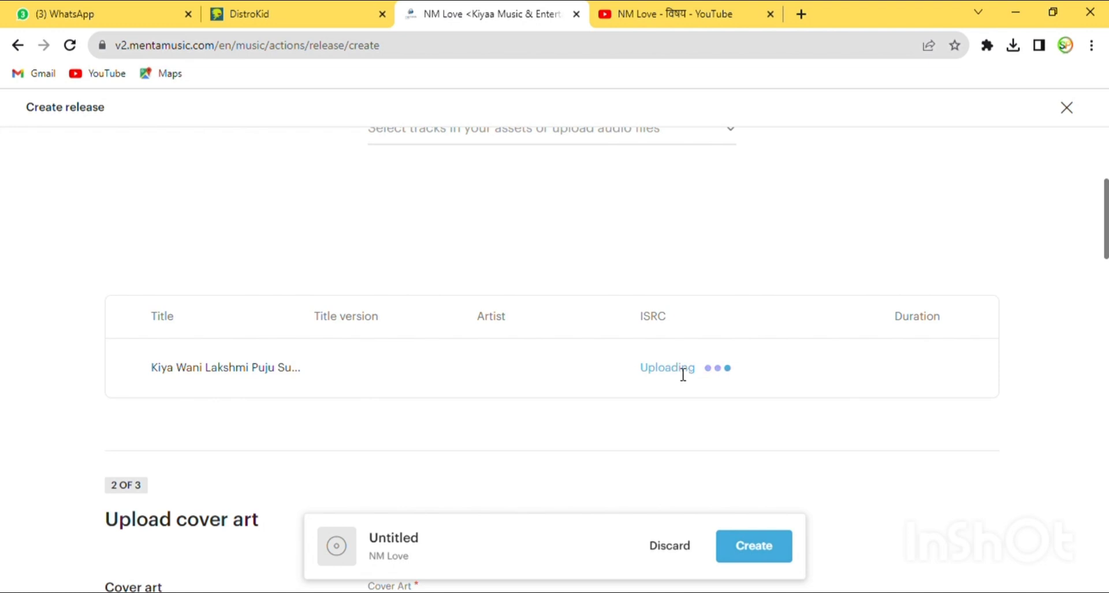
{"action": "scroll", "coordinate": [681, 370], "scroll_direction": "down", "scroll_amount": 3}
{"action": "scroll", "coordinate": [478, 261], "scroll_direction": "down", "scroll_amount": 1}
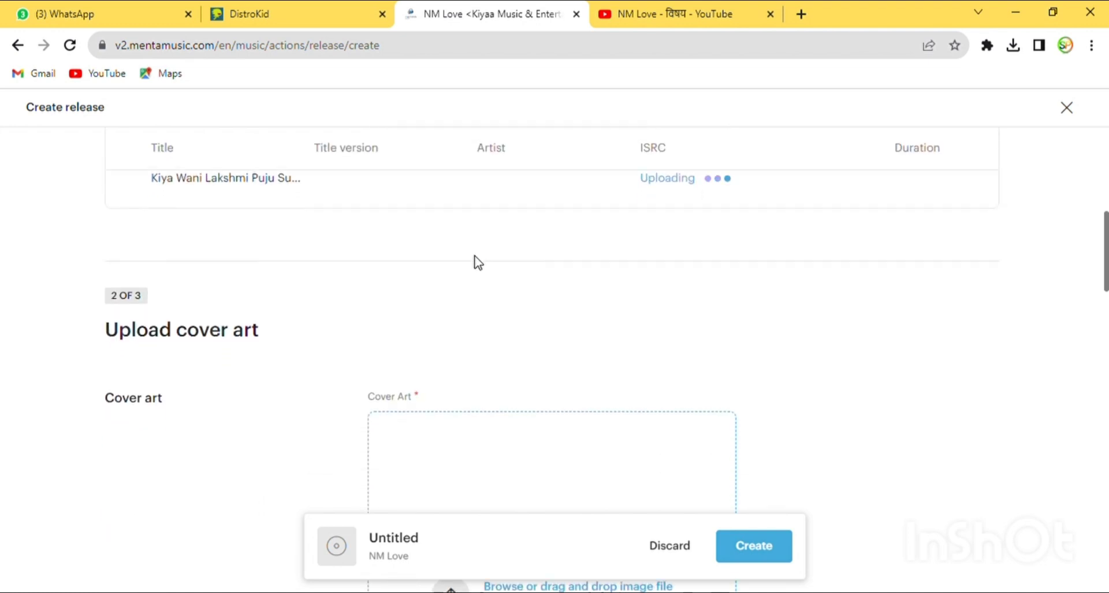
{"action": "scroll", "coordinate": [479, 262], "scroll_direction": "down", "scroll_amount": 1}
{"action": "scroll", "coordinate": [478, 263], "scroll_direction": "down", "scroll_amount": 1}
{"action": "scroll", "coordinate": [480, 264], "scroll_direction": "up", "scroll_amount": 3}
{"action": "scroll", "coordinate": [482, 264], "scroll_direction": "up", "scroll_amount": 1}
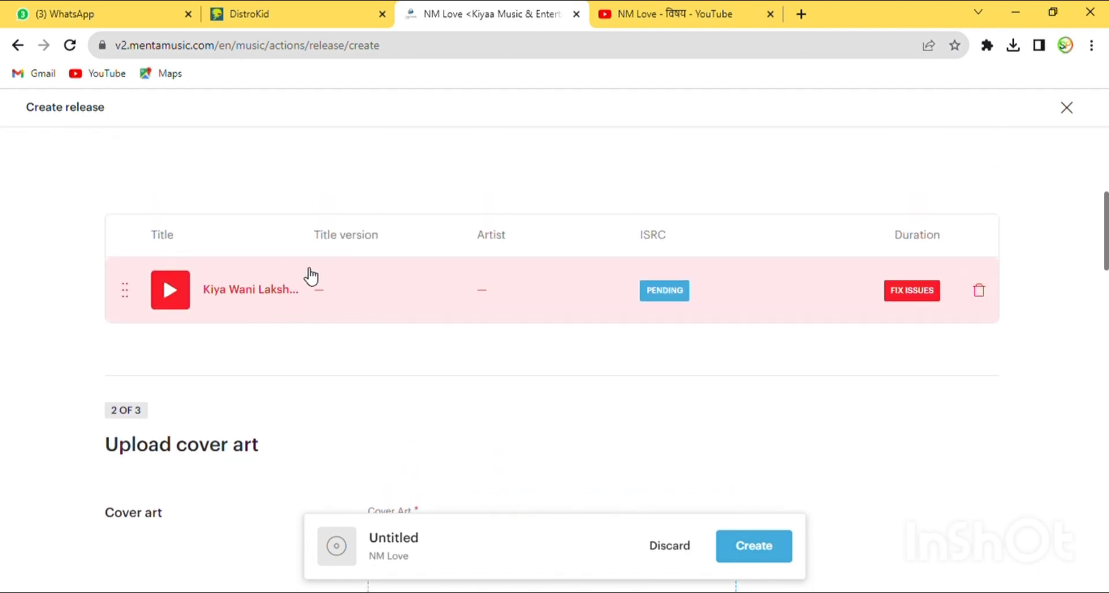
Open the uploaded track's issues for fixing and go through its audio file details to the Add details section.
{"action": "left_click", "coordinate": [924, 291]}
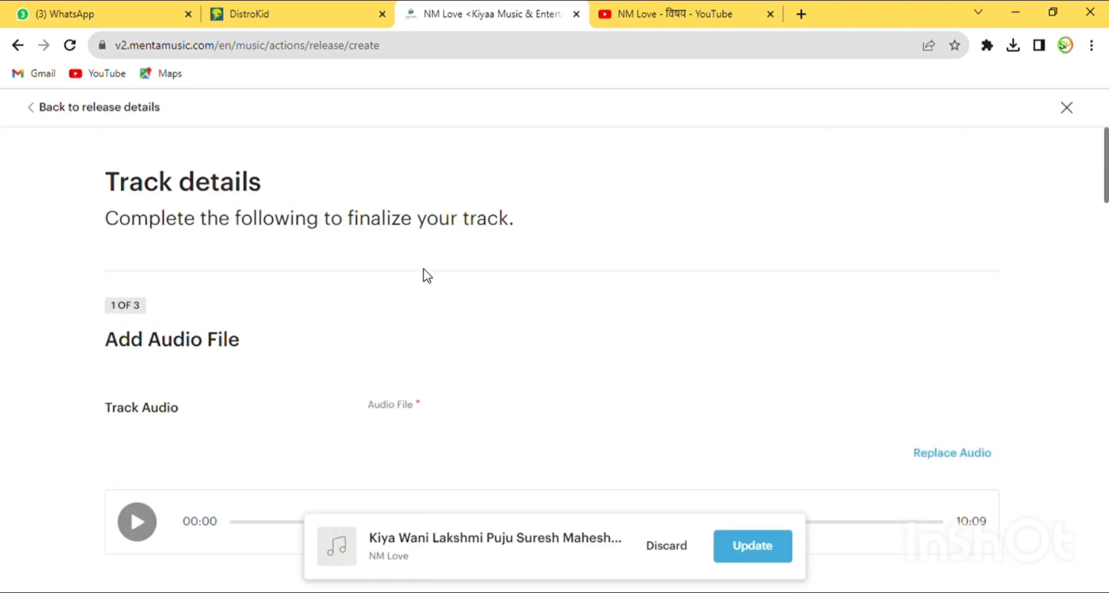
{"action": "scroll", "coordinate": [444, 280], "scroll_direction": "down", "scroll_amount": 8}
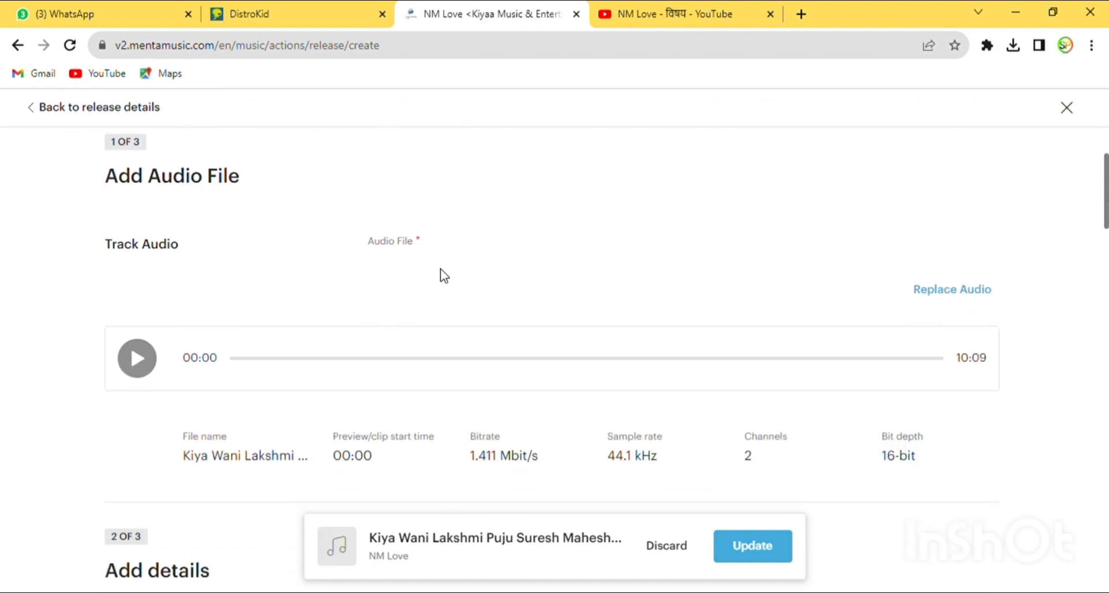
{"action": "scroll", "coordinate": [442, 273], "scroll_direction": "down", "scroll_amount": 2}
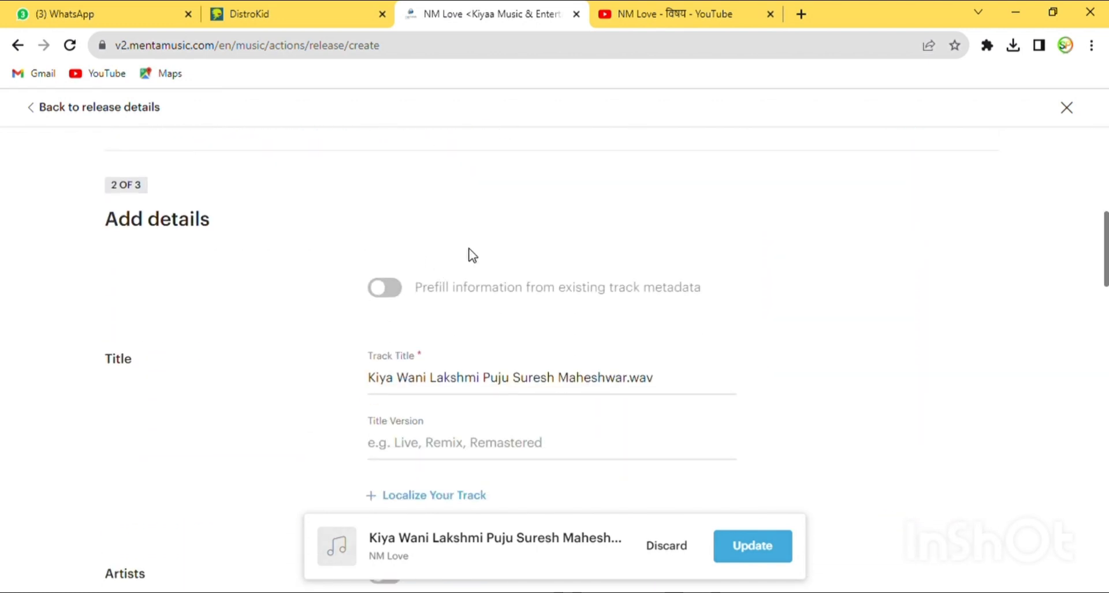
{"action": "scroll", "coordinate": [469, 254], "scroll_direction": "down", "scroll_amount": 1}
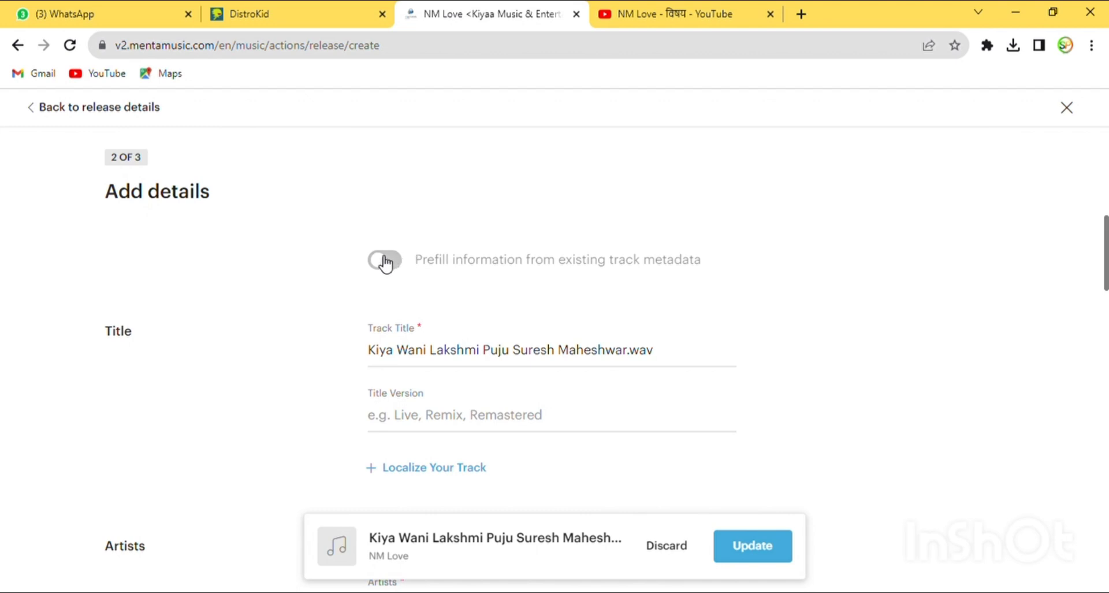
Remove the .wav extension from the end of the track title.
{"action": "scroll", "coordinate": [462, 283], "scroll_direction": "down", "scroll_amount": 3}
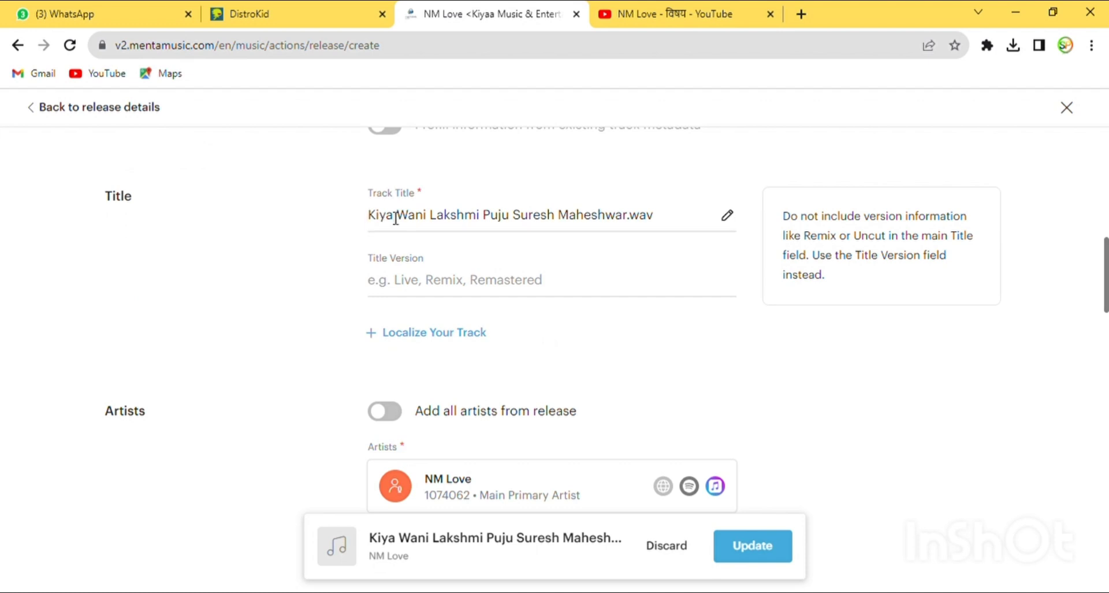
{"action": "left_click", "coordinate": [673, 222]}
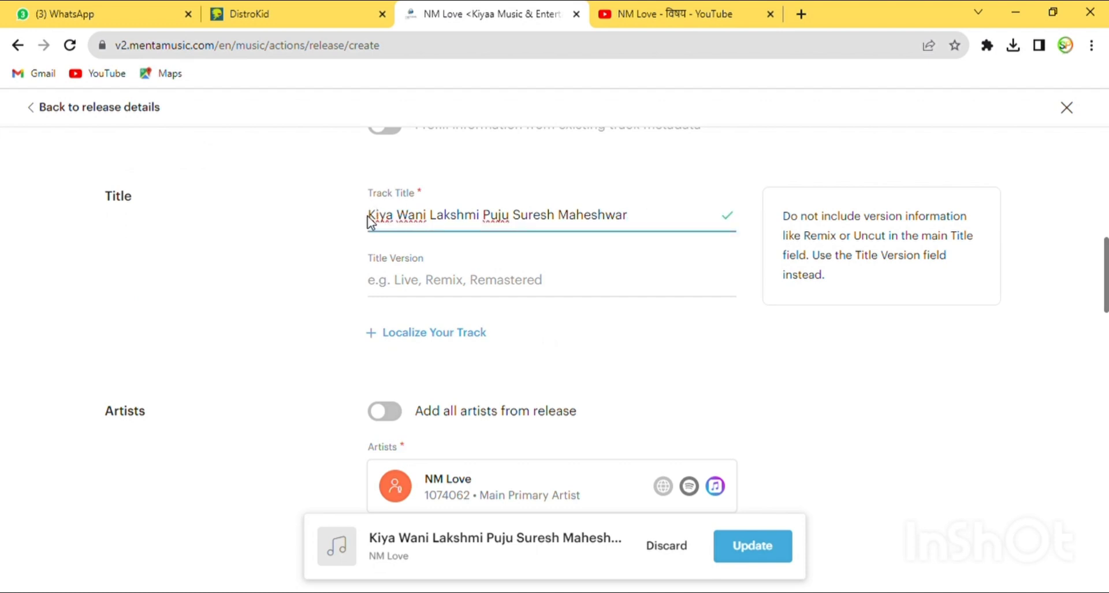
{"action": "left_click_drag", "start_coordinate": [379, 218], "coordinate": [645, 230]}
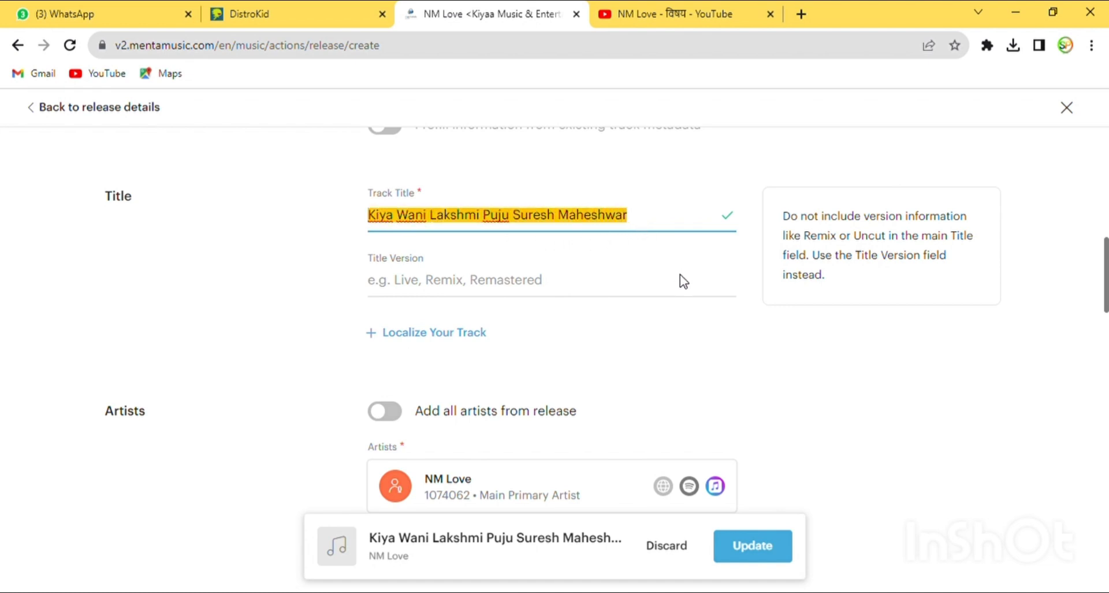
{"action": "left_click", "coordinate": [611, 217]}
Turn on adding all artists from the release to the track.
{"action": "scroll", "coordinate": [520, 242], "scroll_direction": "down", "scroll_amount": 2}
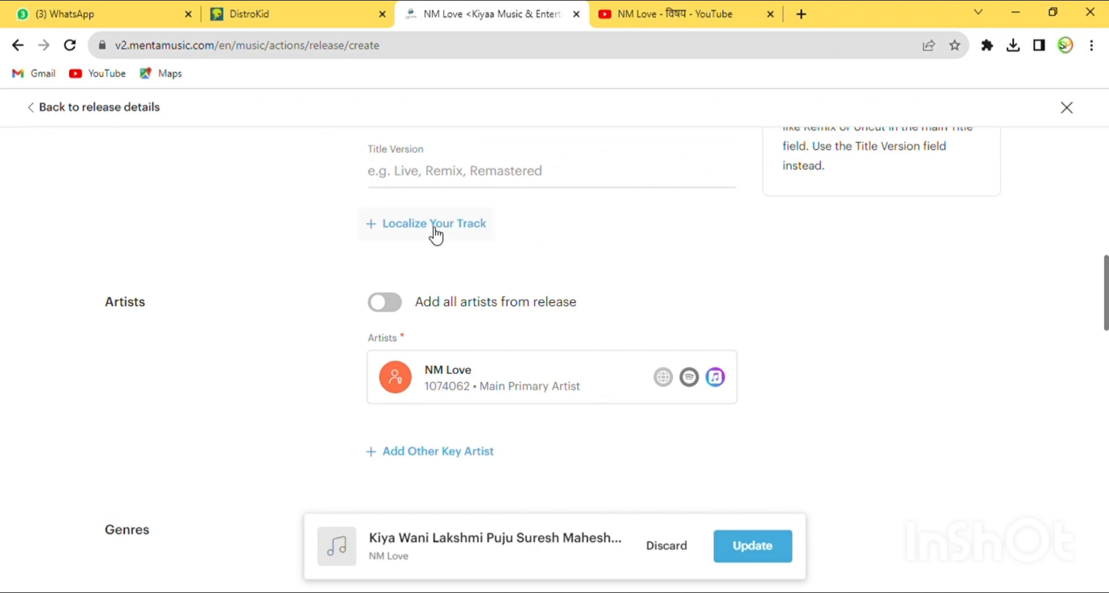
{"action": "scroll", "coordinate": [404, 231], "scroll_direction": "down", "scroll_amount": 1}
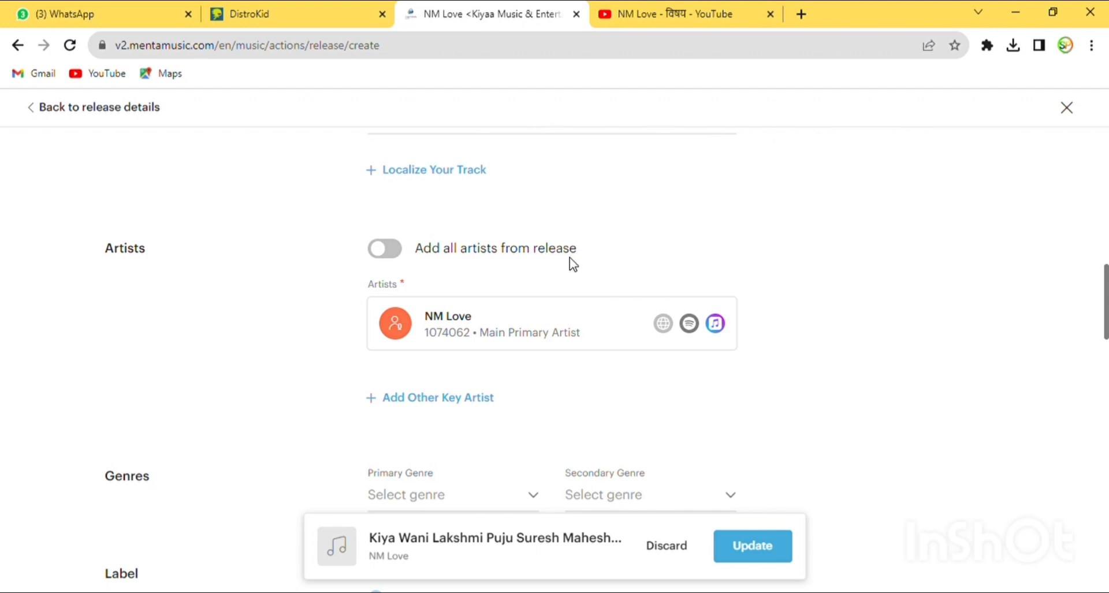
{"action": "left_click", "coordinate": [390, 253]}
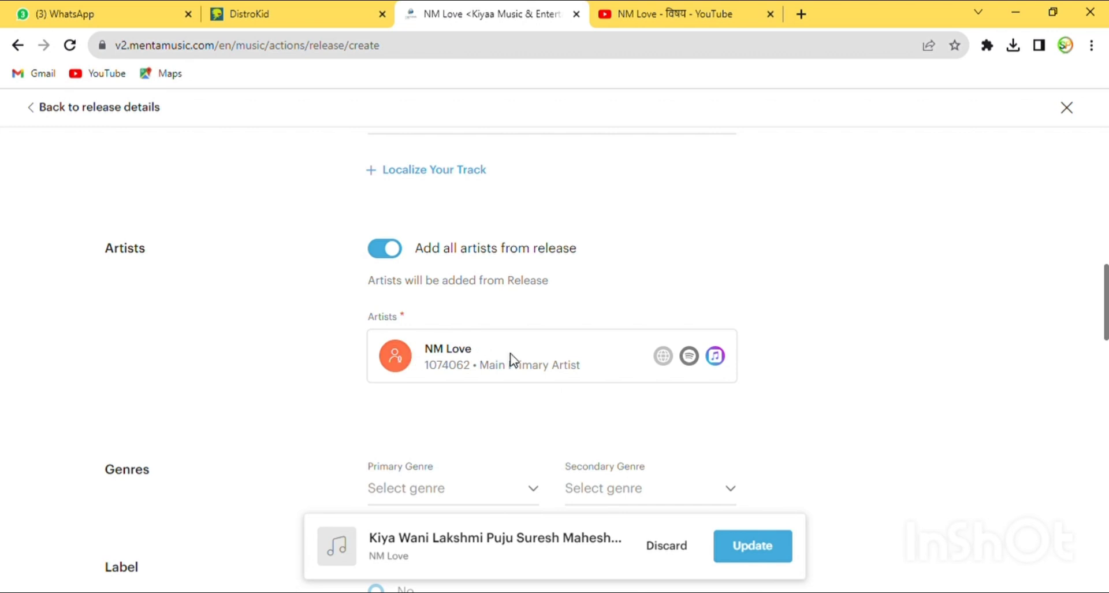
Set the track's primary genre to World.
{"action": "scroll", "coordinate": [513, 359], "scroll_direction": "down", "scroll_amount": 1}
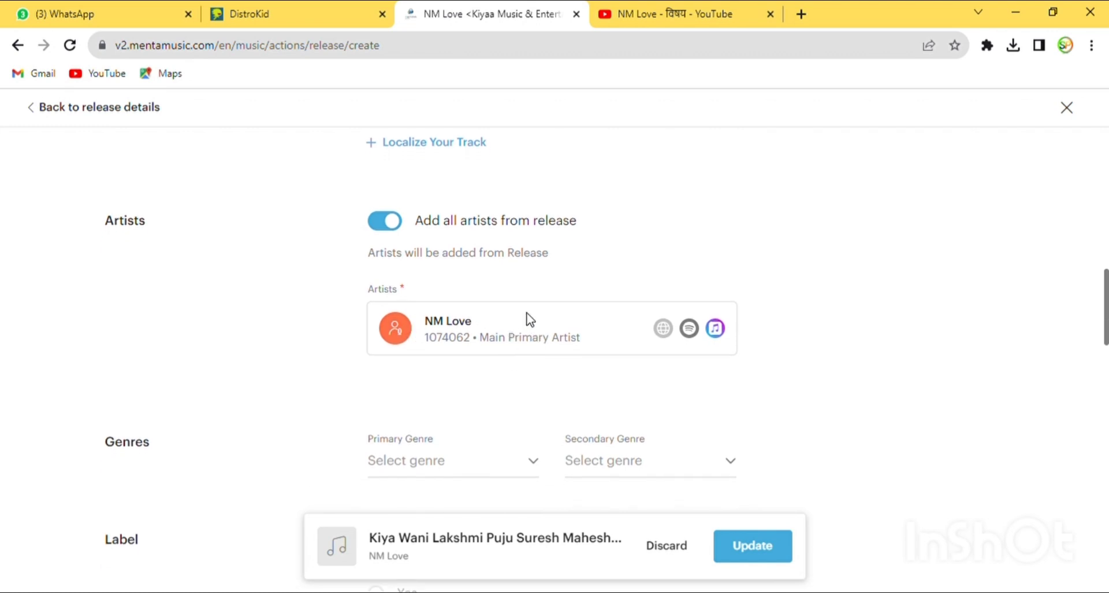
{"action": "scroll", "coordinate": [508, 308], "scroll_direction": "down", "scroll_amount": 1}
{"action": "scroll", "coordinate": [510, 310], "scroll_direction": "down", "scroll_amount": 4}
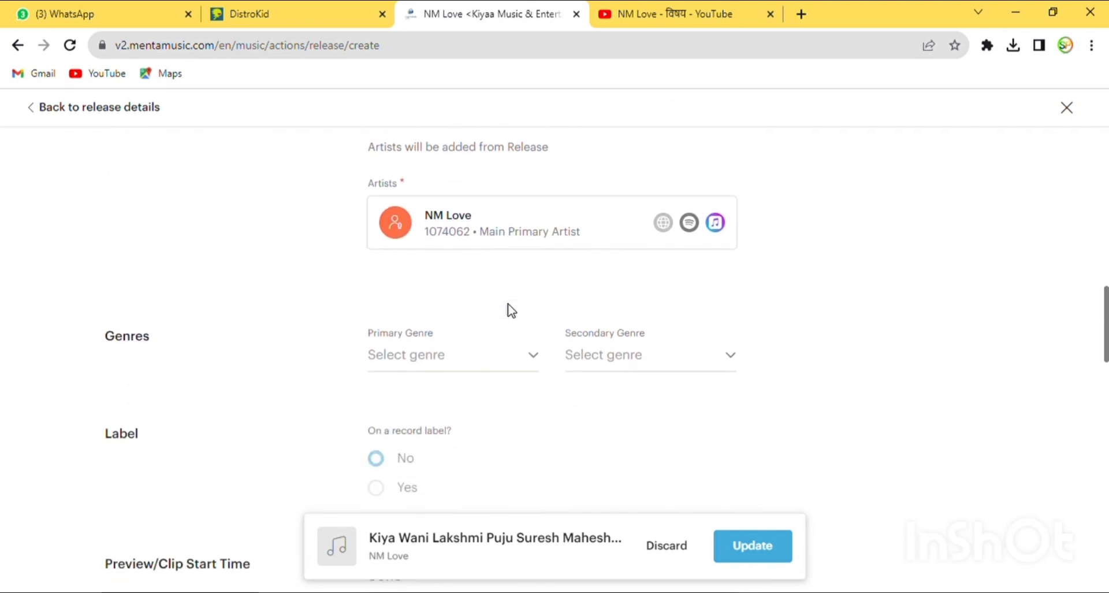
{"action": "scroll", "coordinate": [511, 310], "scroll_direction": "down", "scroll_amount": 1}
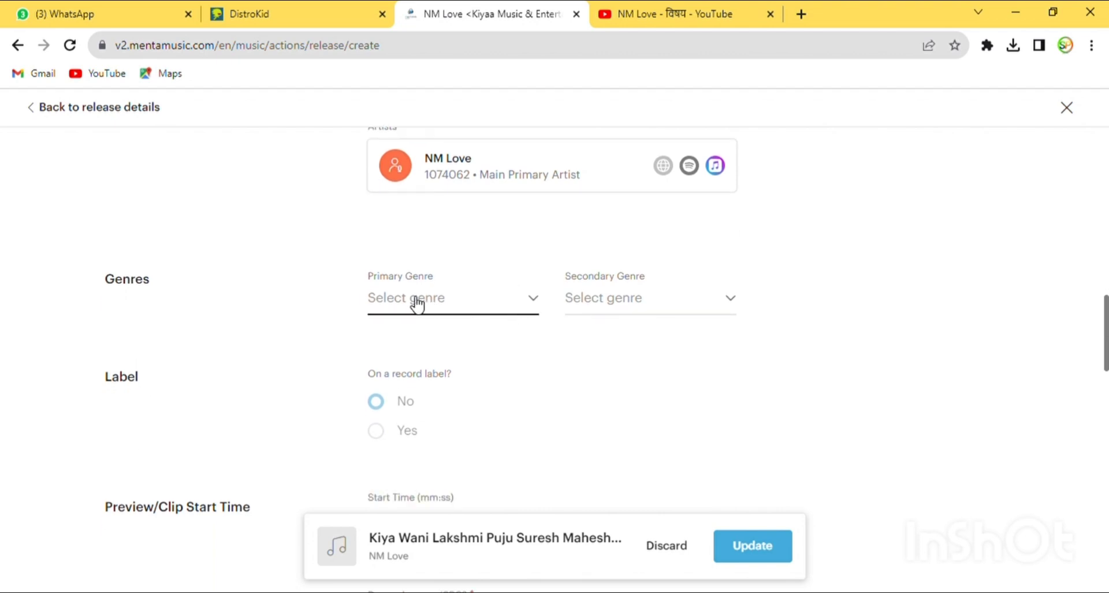
{"action": "left_click", "coordinate": [476, 308]}
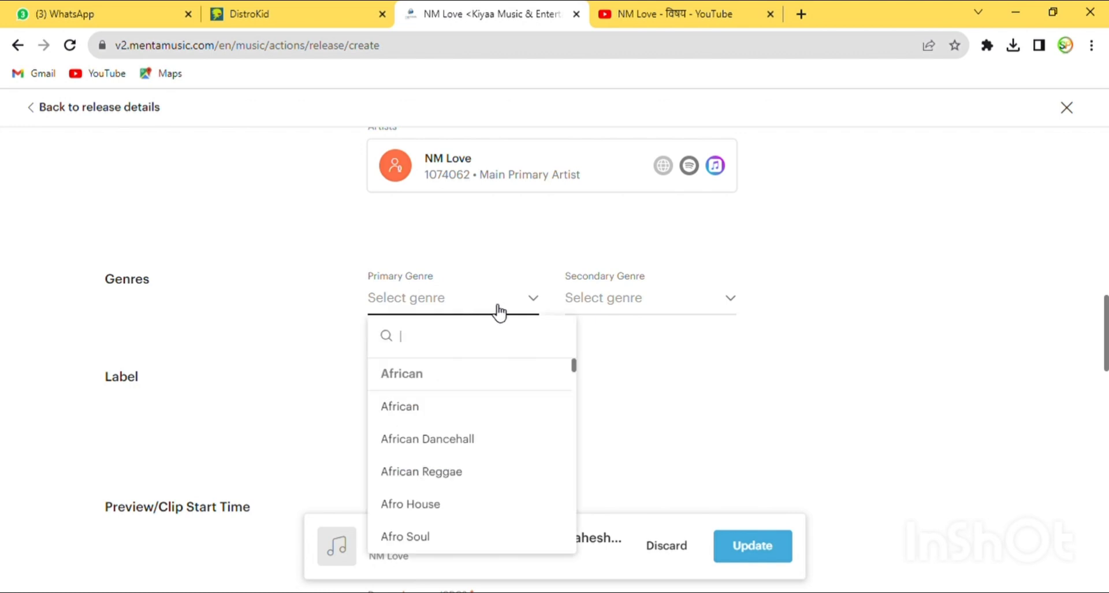
{"action": "type", "text": "w"}
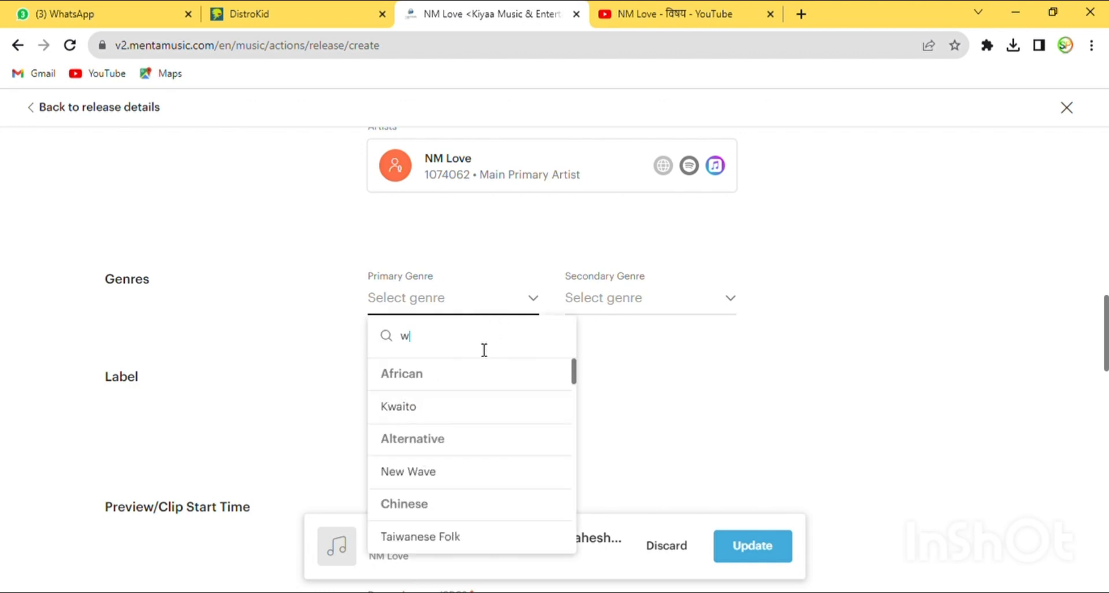
{"action": "type", "text": "or"}
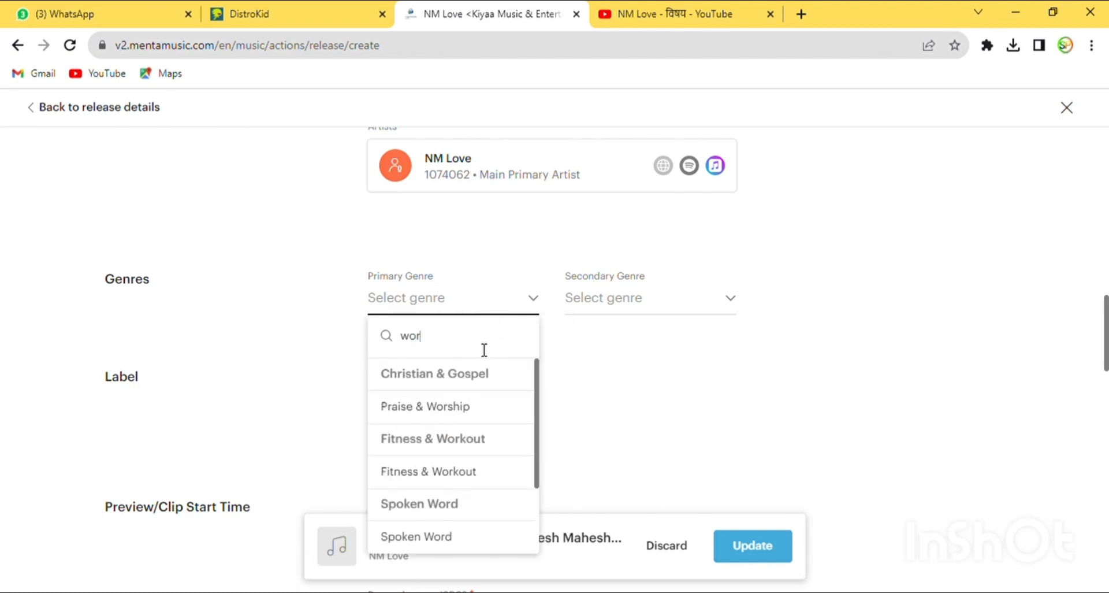
{"action": "type", "text": "l"}
{"action": "left_click", "coordinate": [432, 411]}
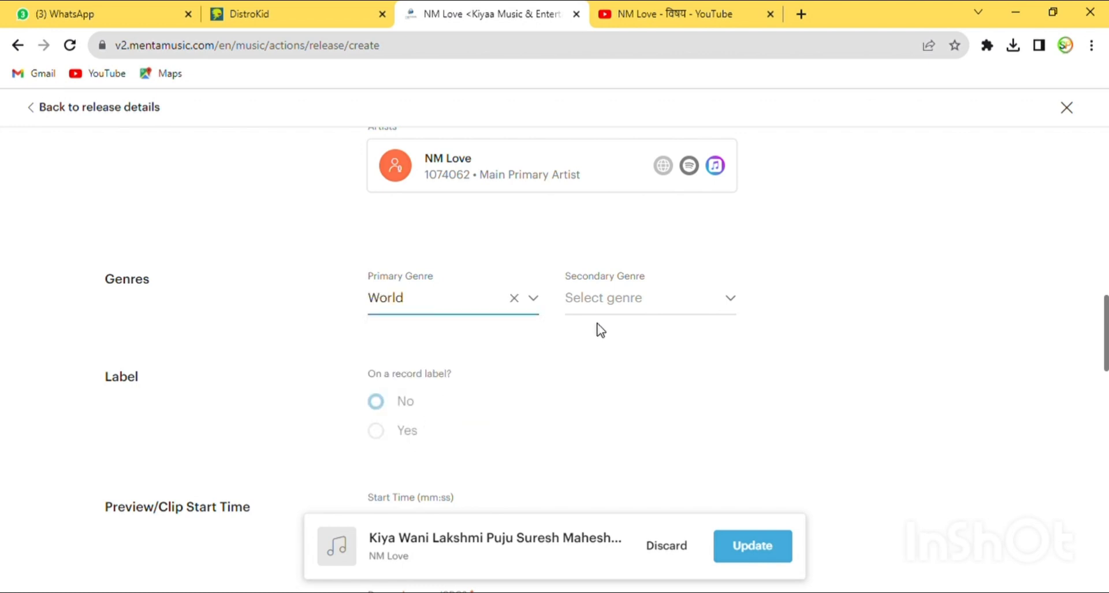
Set the track's secondary genre to World.
{"action": "left_click", "coordinate": [628, 312]}
{"action": "type", "text": "wor"}
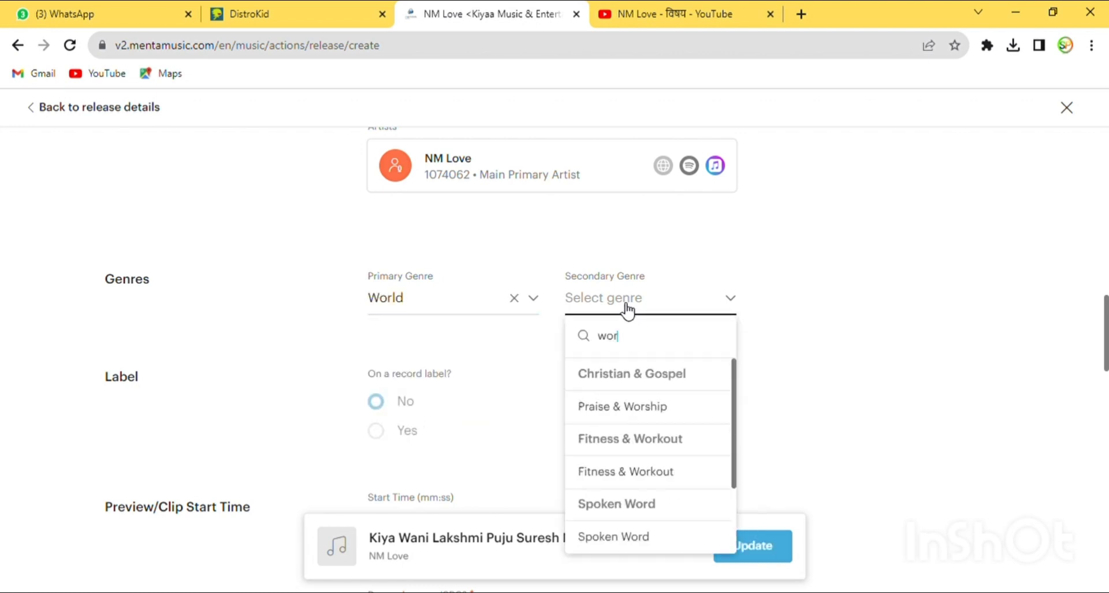
{"action": "type", "text": "ld"}
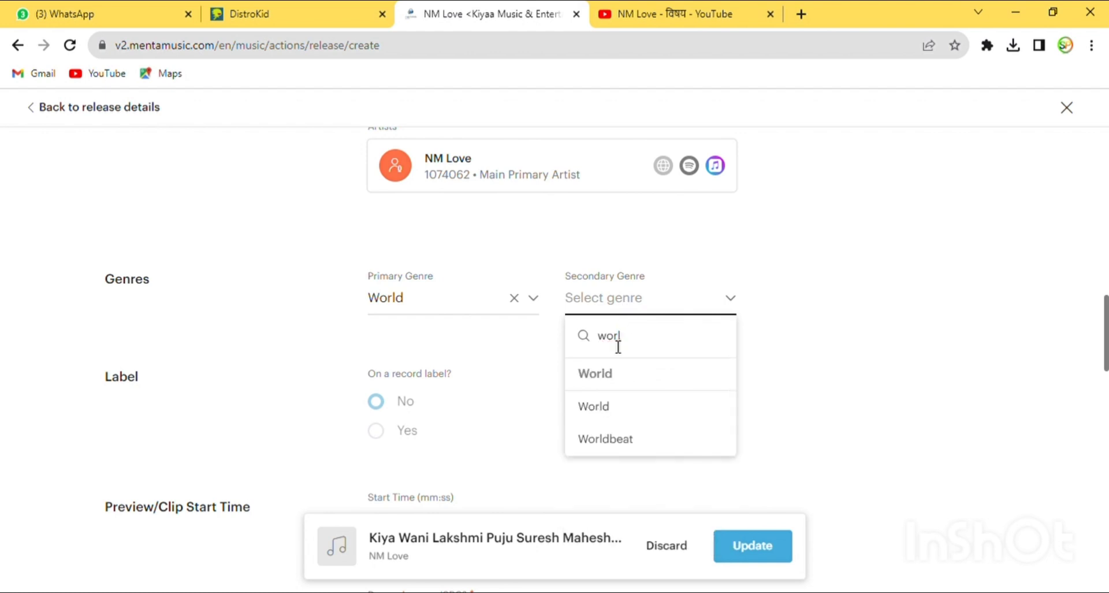
{"action": "left_click", "coordinate": [613, 407]}
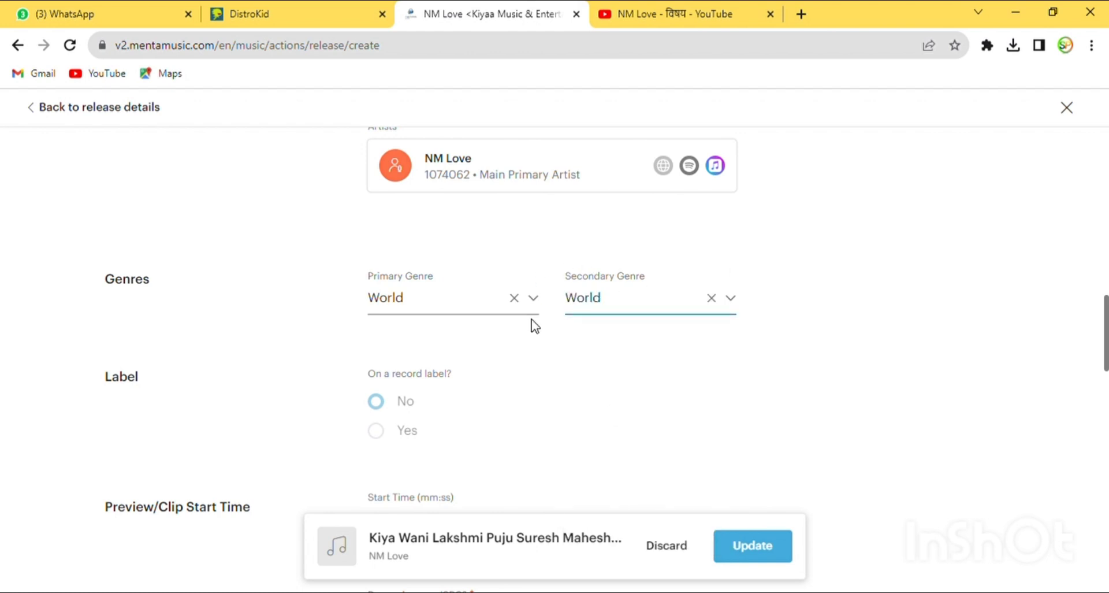
Try to answer Yes to whether the track is on a record label.
{"action": "scroll", "coordinate": [110, 378], "scroll_direction": "down", "scroll_amount": 1}
{"action": "scroll", "coordinate": [277, 359], "scroll_direction": "down", "scroll_amount": 1}
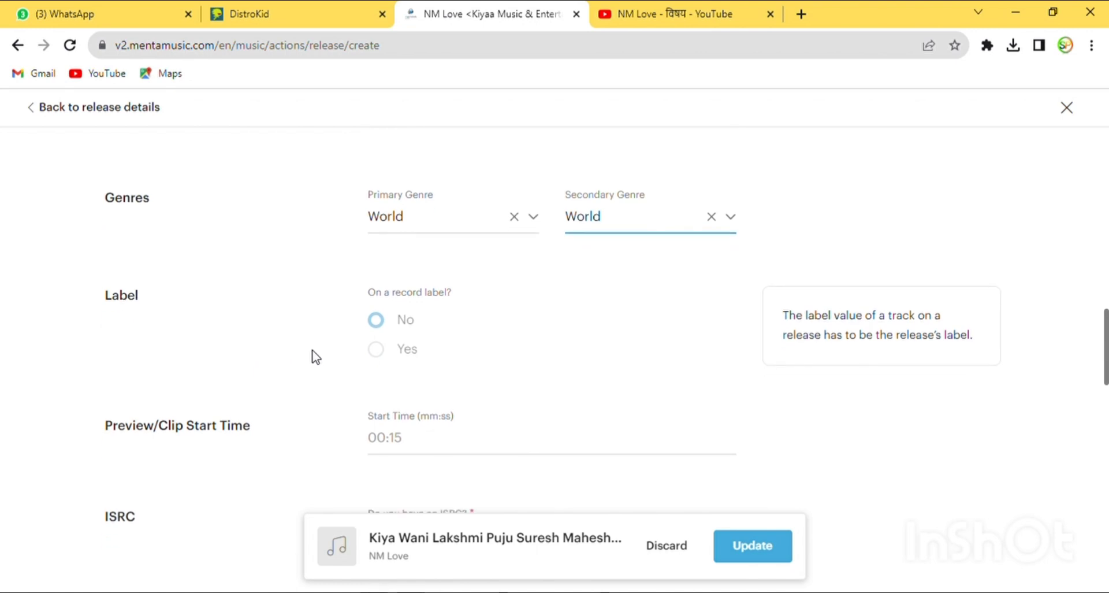
{"action": "left_click", "coordinate": [376, 356]}
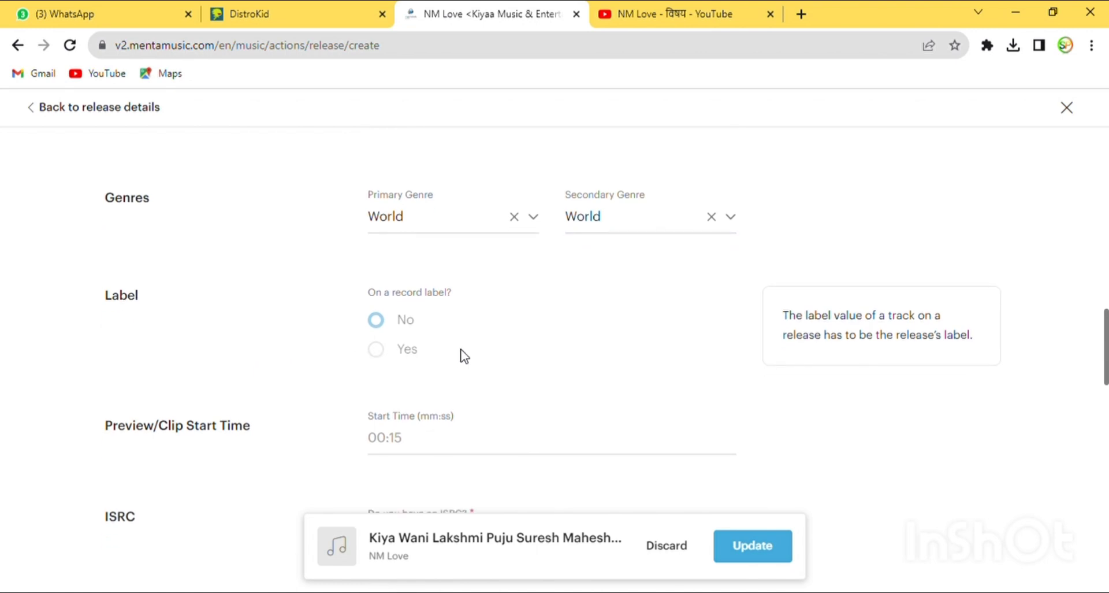
Indicate that the track does not have an ISRC, leaving the preview start time at its default.
{"action": "scroll", "coordinate": [376, 320], "scroll_direction": "down", "scroll_amount": 3}
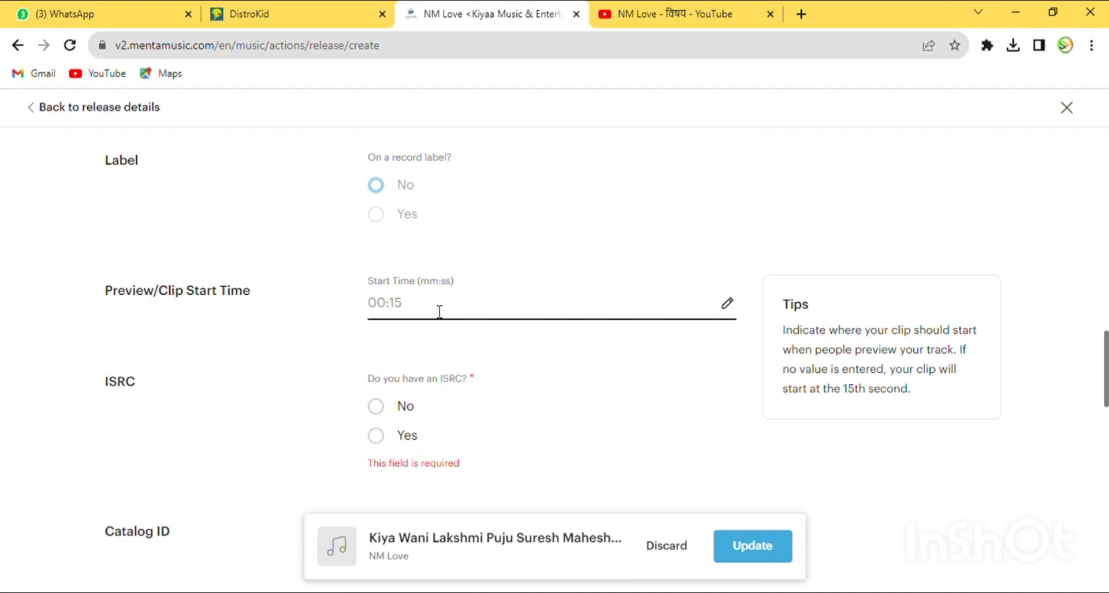
{"action": "scroll", "coordinate": [439, 312], "scroll_direction": "down", "scroll_amount": 1}
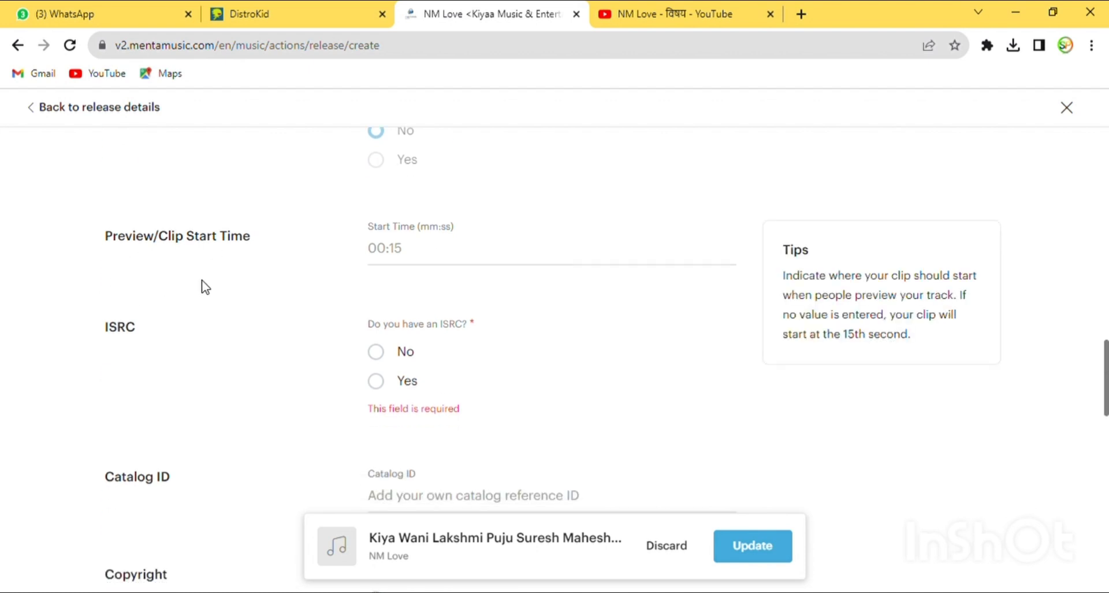
{"action": "scroll", "coordinate": [224, 279], "scroll_direction": "down", "scroll_amount": 2}
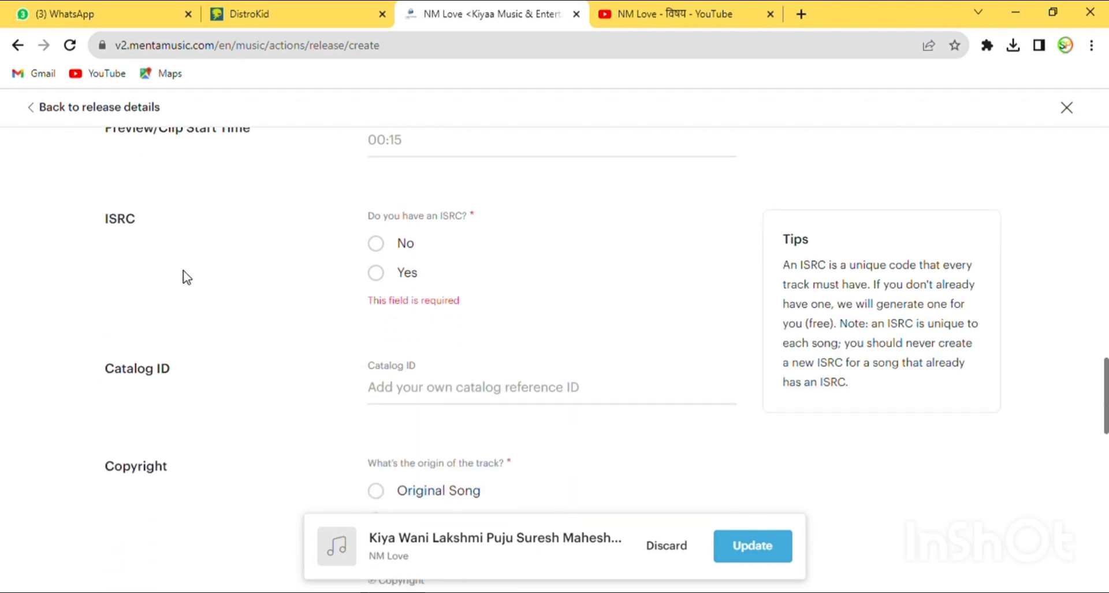
{"action": "left_click", "coordinate": [377, 244]}
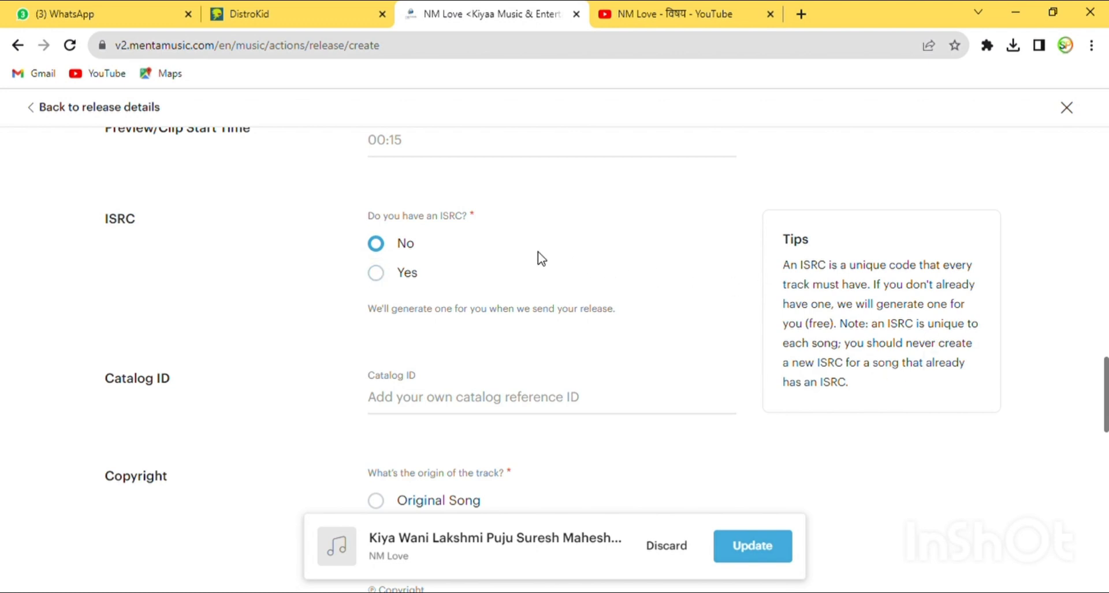
Enter Sp01 as the track's catalog ID.
{"action": "scroll", "coordinate": [436, 258], "scroll_direction": "down", "scroll_amount": 2}
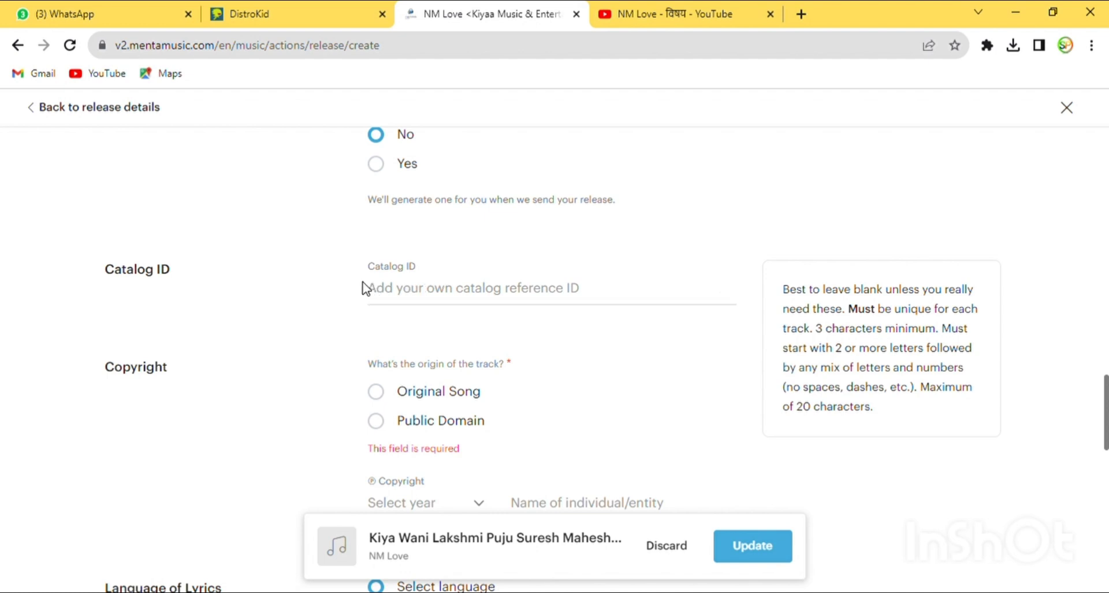
{"action": "left_click", "coordinate": [403, 287]}
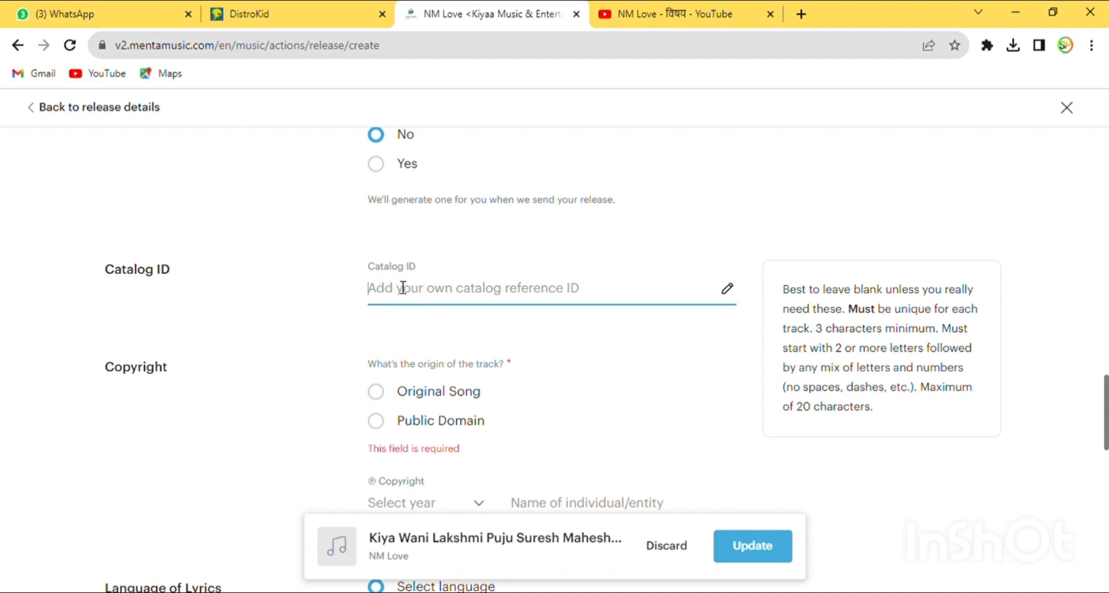
{"action": "type", "text": "Sp"}
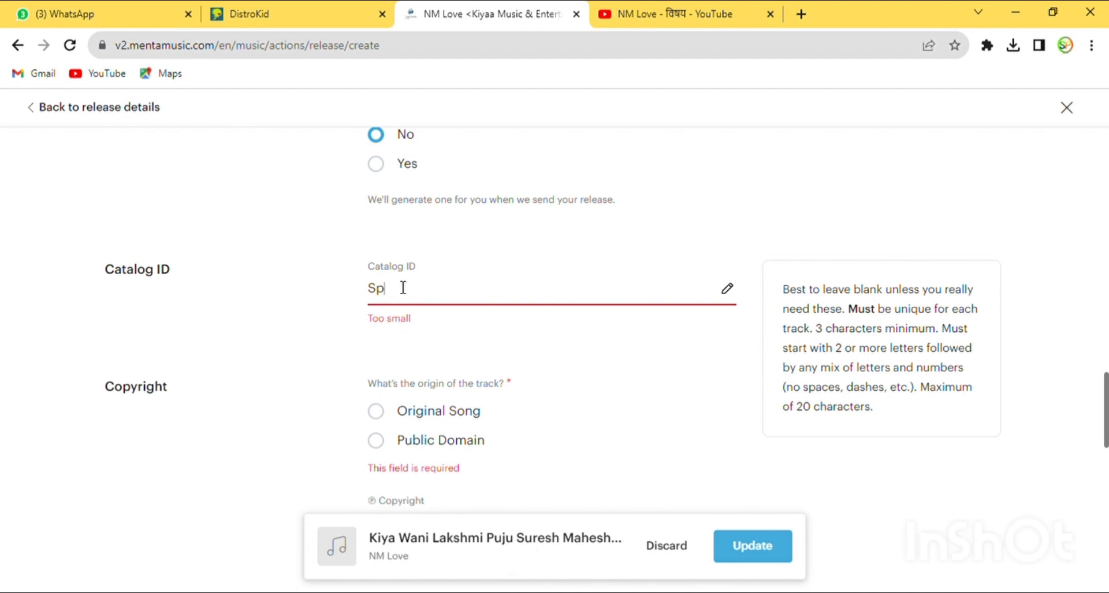
{"action": "type", "text": "01"}
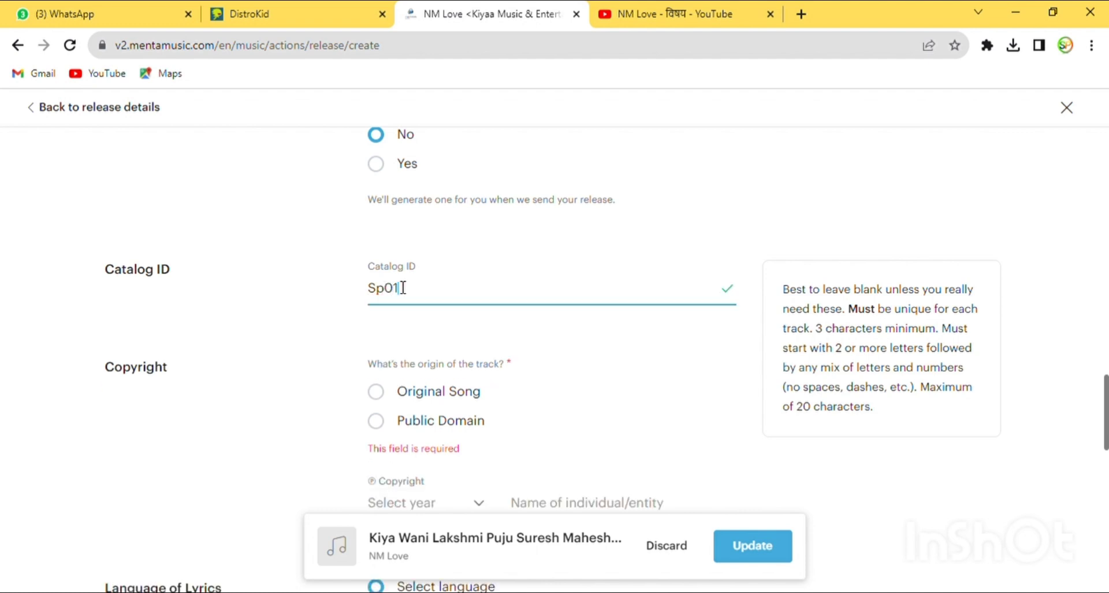
Mark the track's origin as Original Song and set its ℗ copyright to 2023 with the entity Sp Lovers.
{"action": "scroll", "coordinate": [372, 312], "scroll_direction": "down", "scroll_amount": 2}
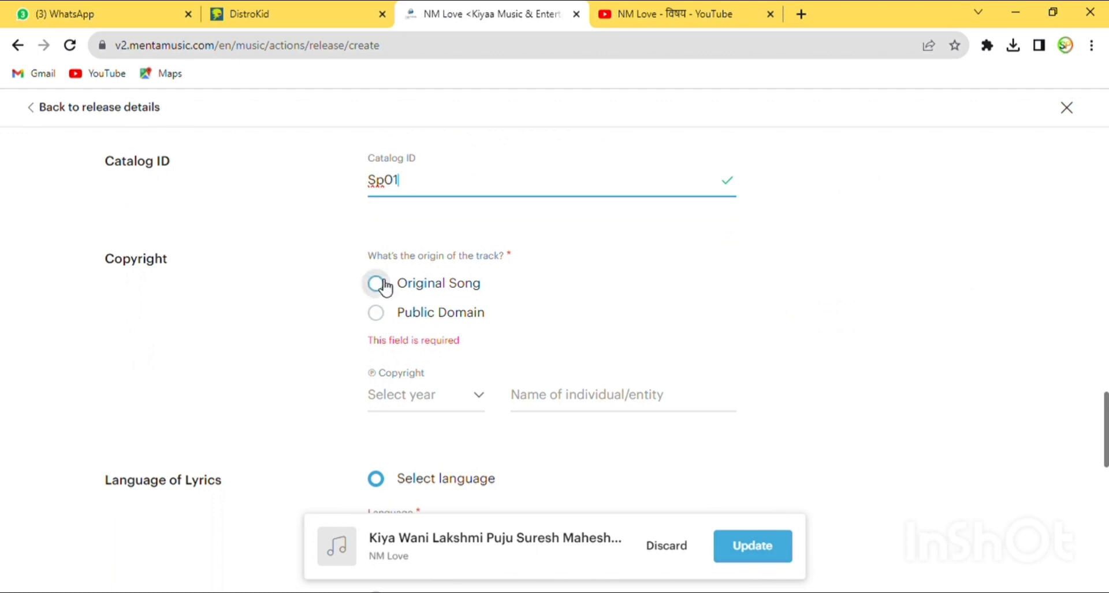
{"action": "left_click", "coordinate": [375, 283]}
{"action": "scroll", "coordinate": [410, 278], "scroll_direction": "down", "scroll_amount": 1}
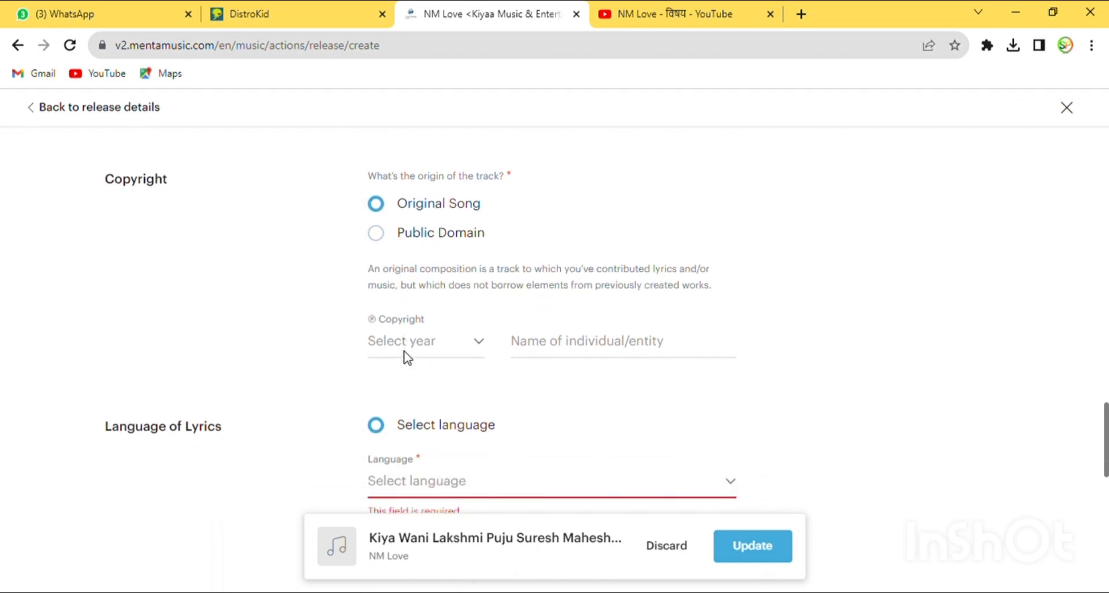
{"action": "left_click", "coordinate": [445, 345]}
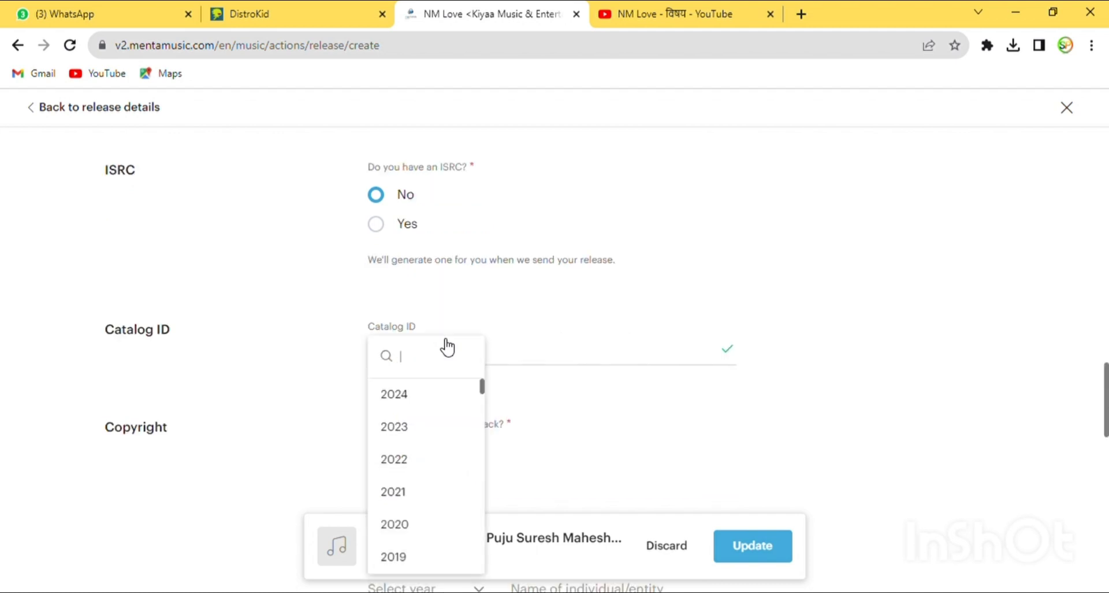
{"action": "left_click", "coordinate": [445, 427]}
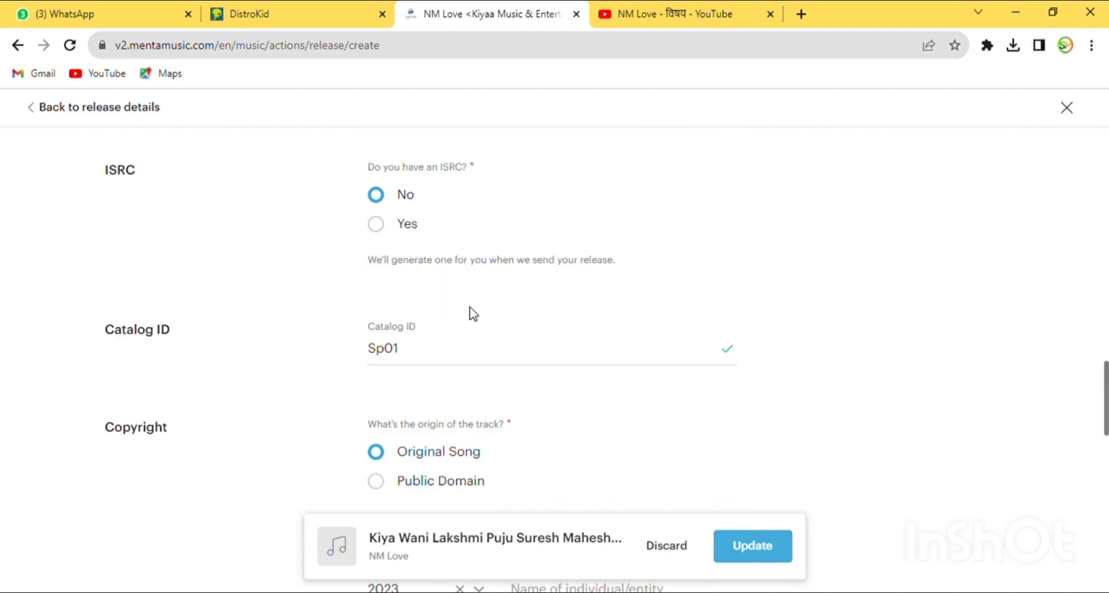
{"action": "scroll", "coordinate": [505, 315], "scroll_direction": "down", "scroll_amount": 5}
{"action": "left_click", "coordinate": [609, 328]}
{"action": "type", "text": "Sp Lovers"}
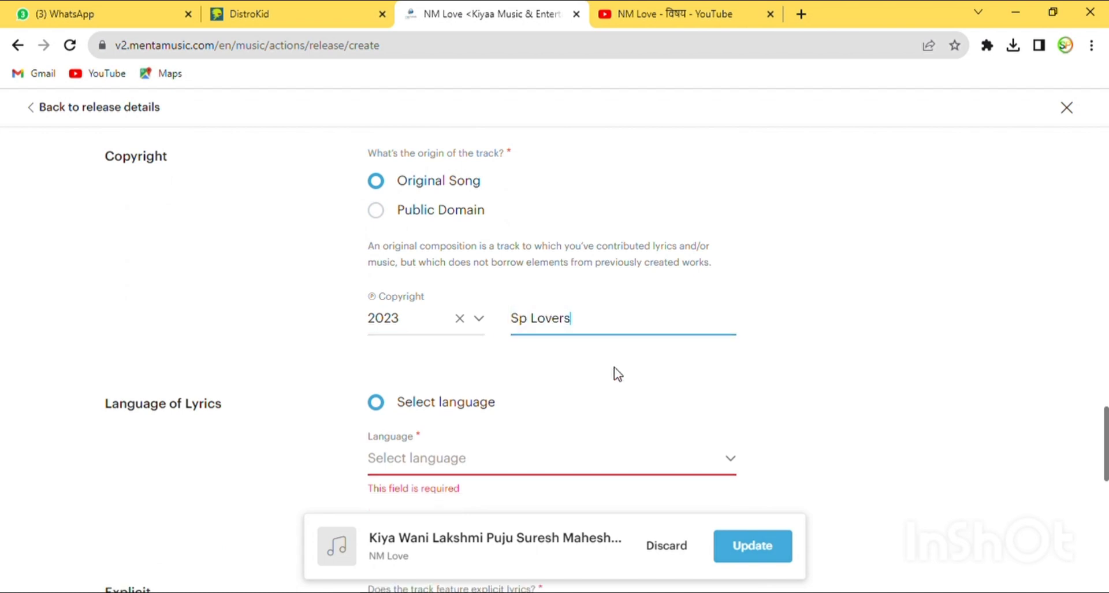
Set the language of the lyrics to Rajasthani and declare that the track has no explicit lyrics.
{"action": "scroll", "coordinate": [590, 333], "scroll_direction": "down", "scroll_amount": 4}
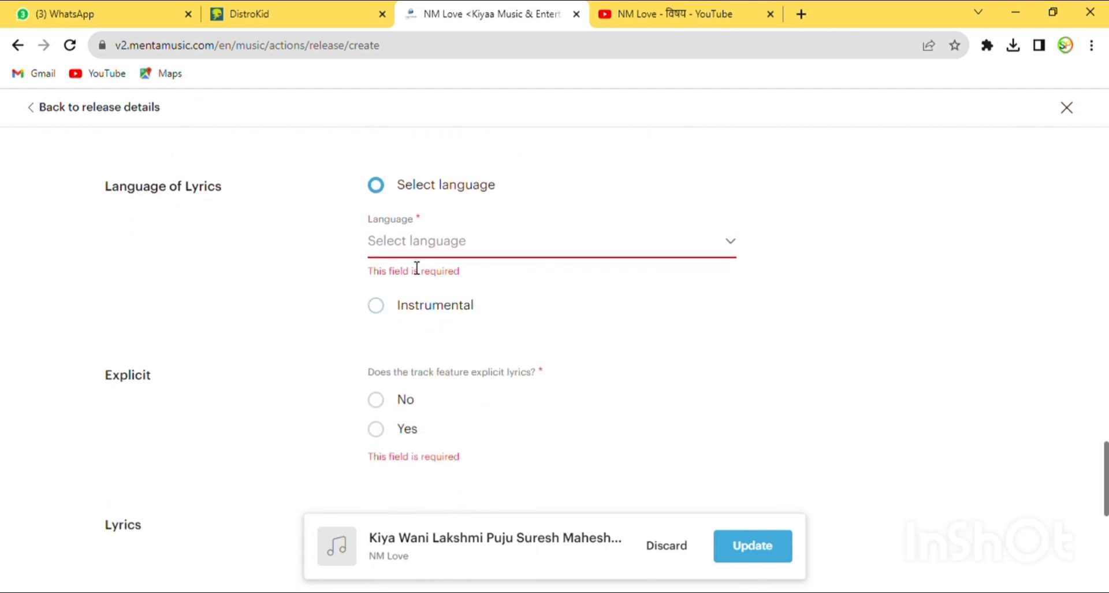
{"action": "left_click", "coordinate": [472, 254]}
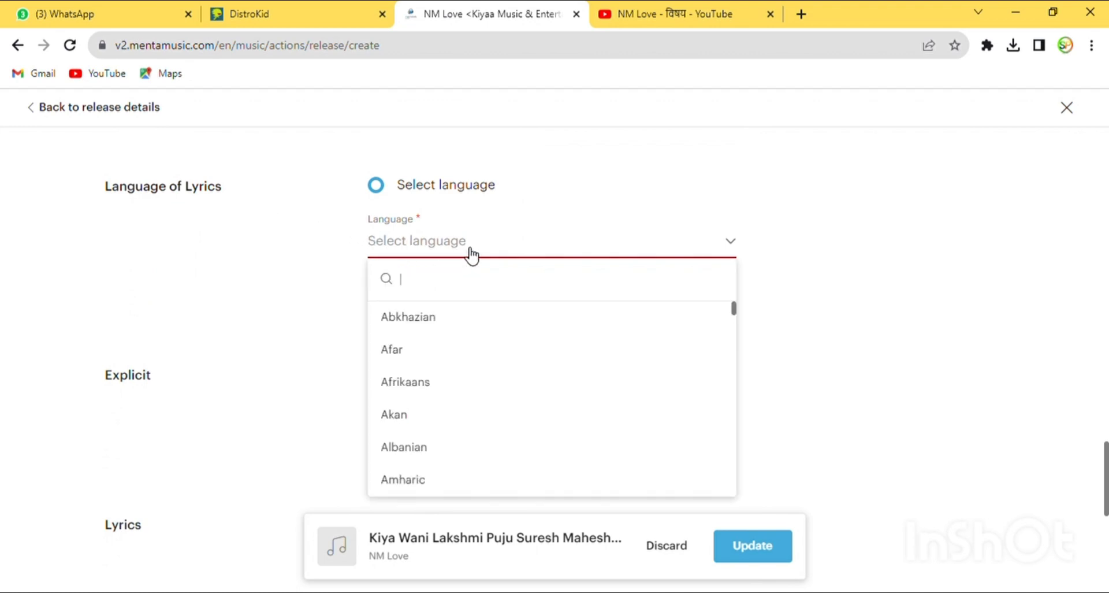
{"action": "type", "text": "raj"}
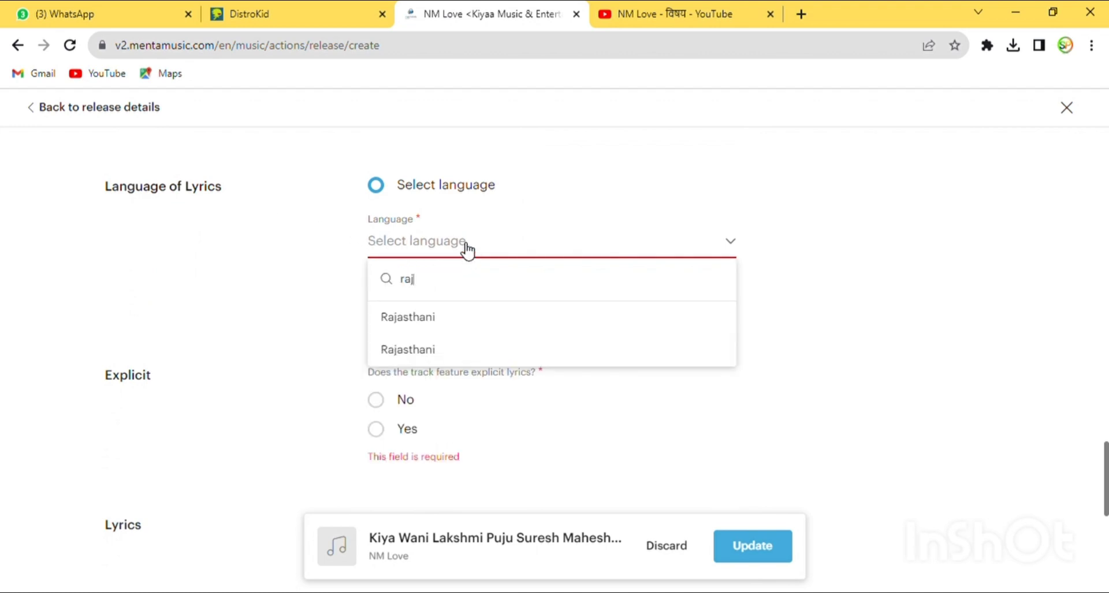
{"action": "left_click", "coordinate": [452, 317]}
{"action": "scroll", "coordinate": [450, 304], "scroll_direction": "down", "scroll_amount": 2}
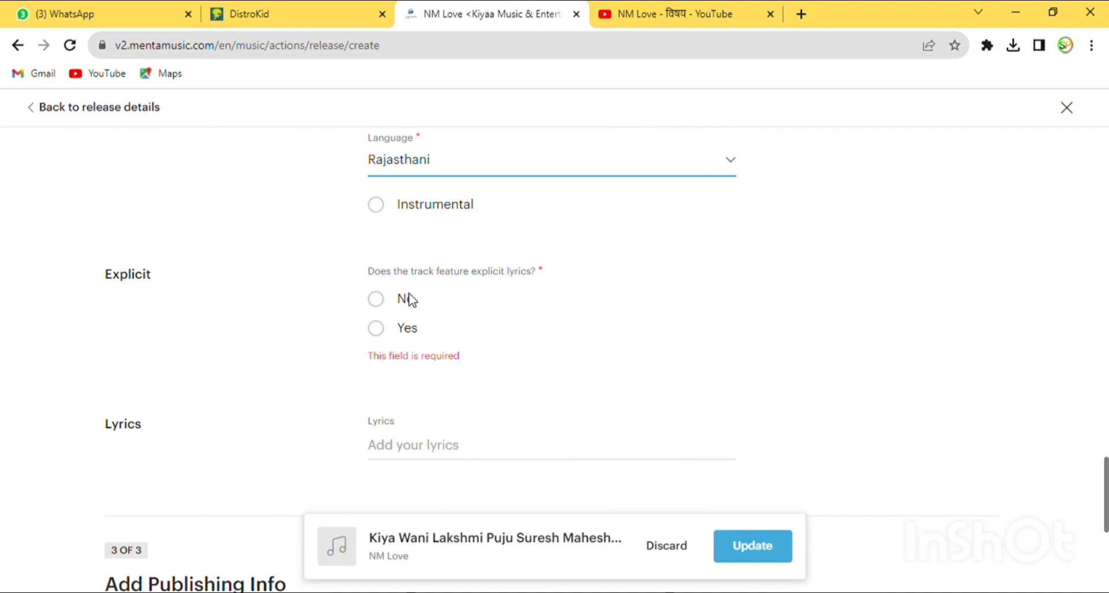
{"action": "left_click", "coordinate": [376, 298]}
Start a writer and publisher entry in the track's publishing info and assign it the role Writer.
{"action": "scroll", "coordinate": [362, 300], "scroll_direction": "down", "scroll_amount": 4}
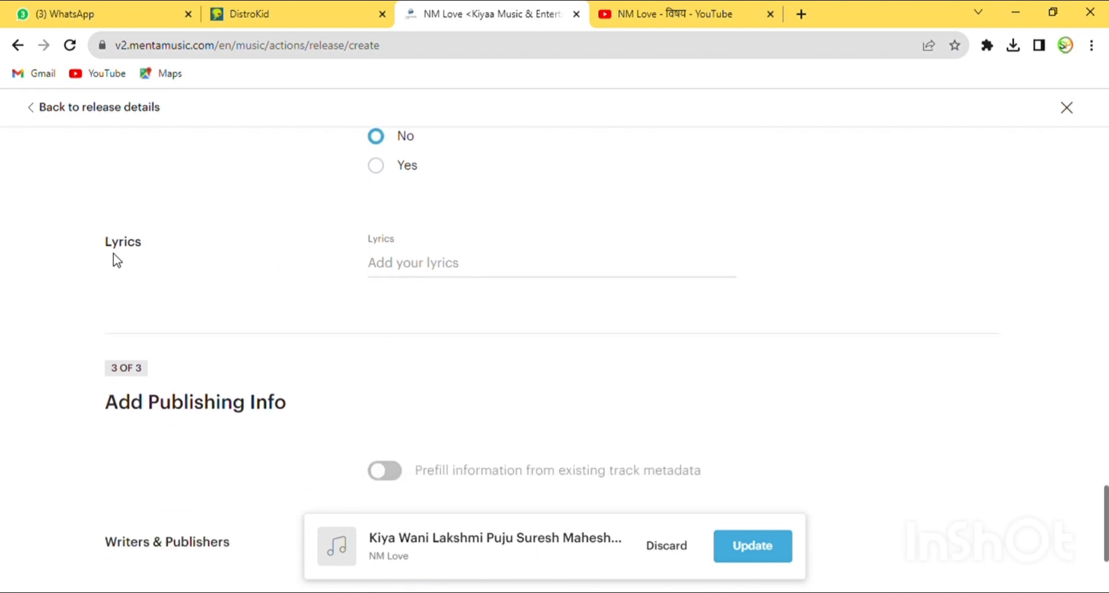
{"action": "scroll", "coordinate": [498, 269], "scroll_direction": "down", "scroll_amount": 2}
{"action": "scroll", "coordinate": [500, 271], "scroll_direction": "down", "scroll_amount": 3}
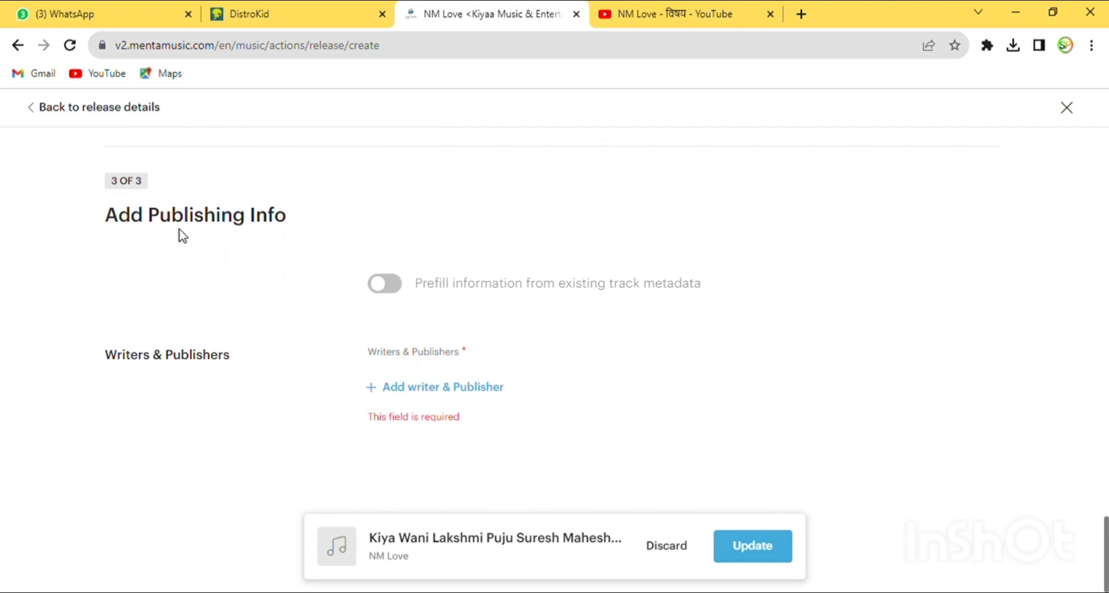
{"action": "left_click_drag", "start_coordinate": [116, 218], "coordinate": [292, 221]}
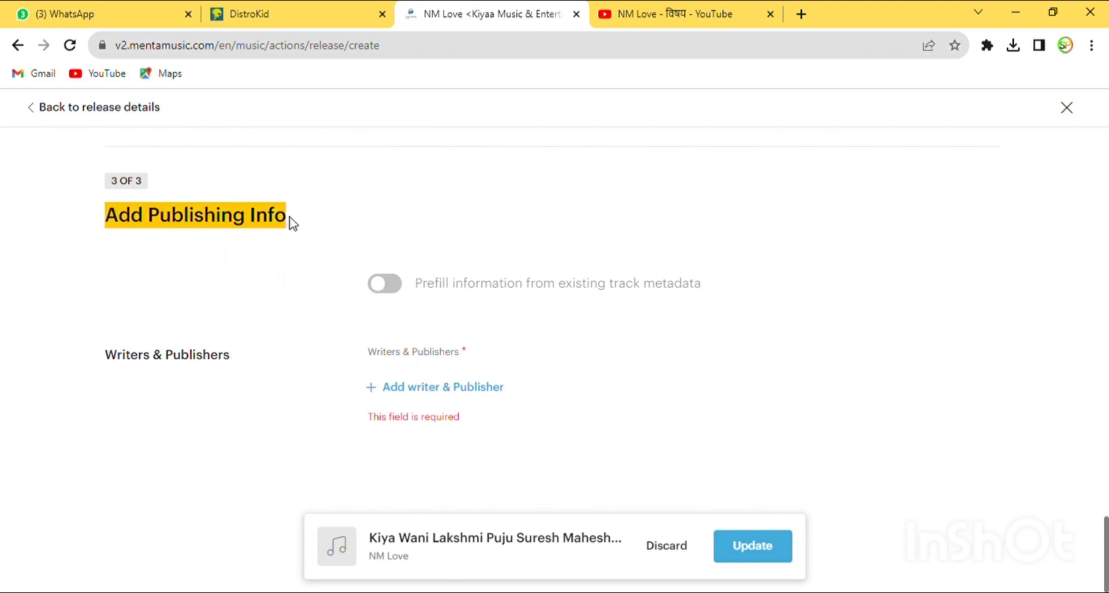
{"action": "left_click", "coordinate": [318, 227]}
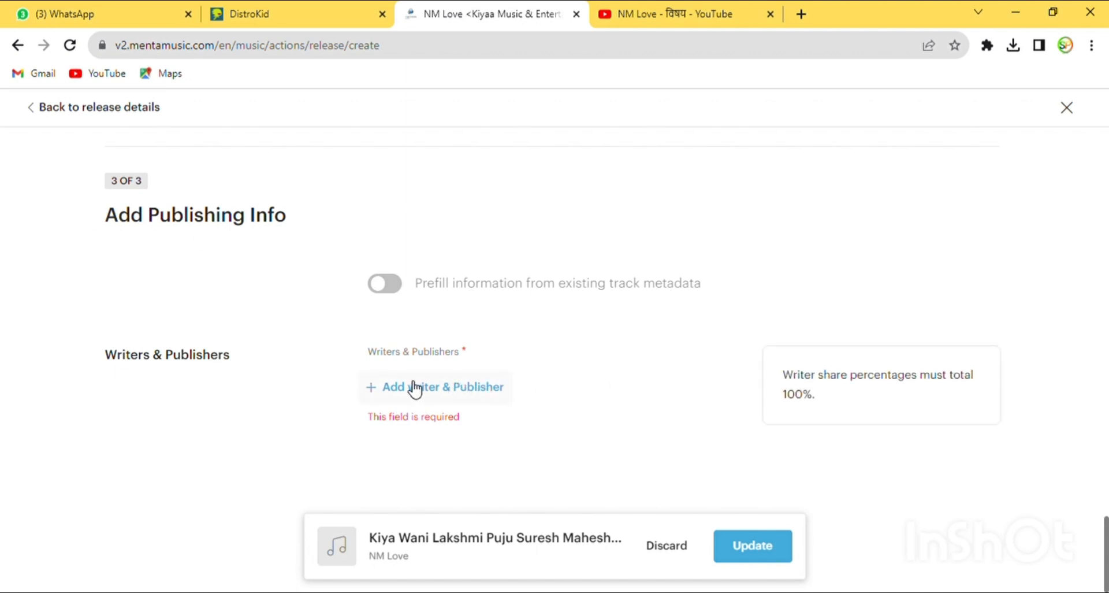
{"action": "left_click", "coordinate": [377, 386]}
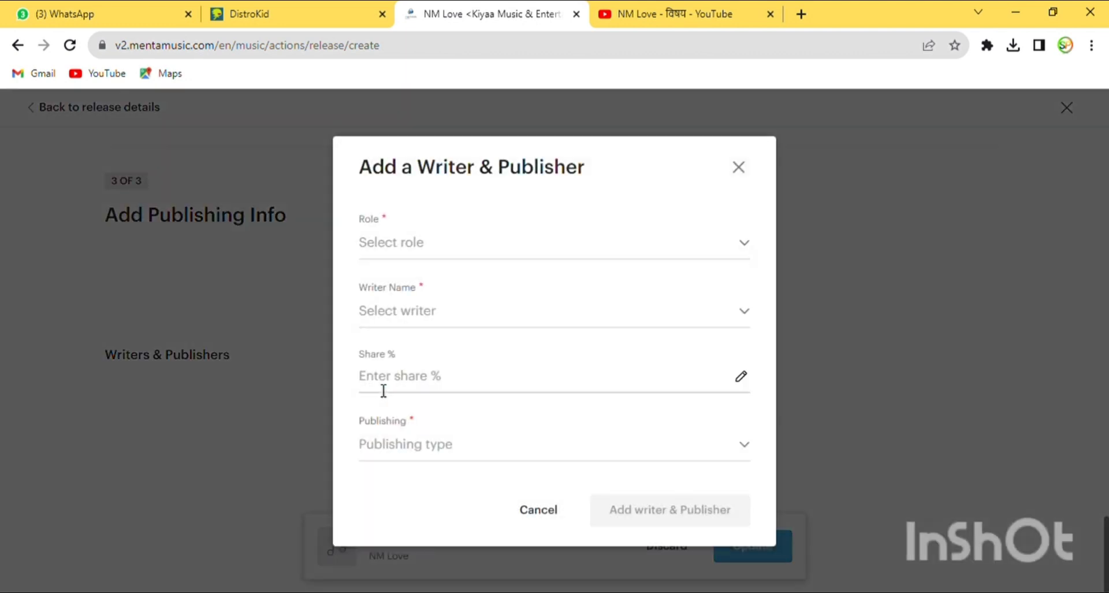
{"action": "left_click", "coordinate": [450, 250]}
{"action": "type", "text": "w"}
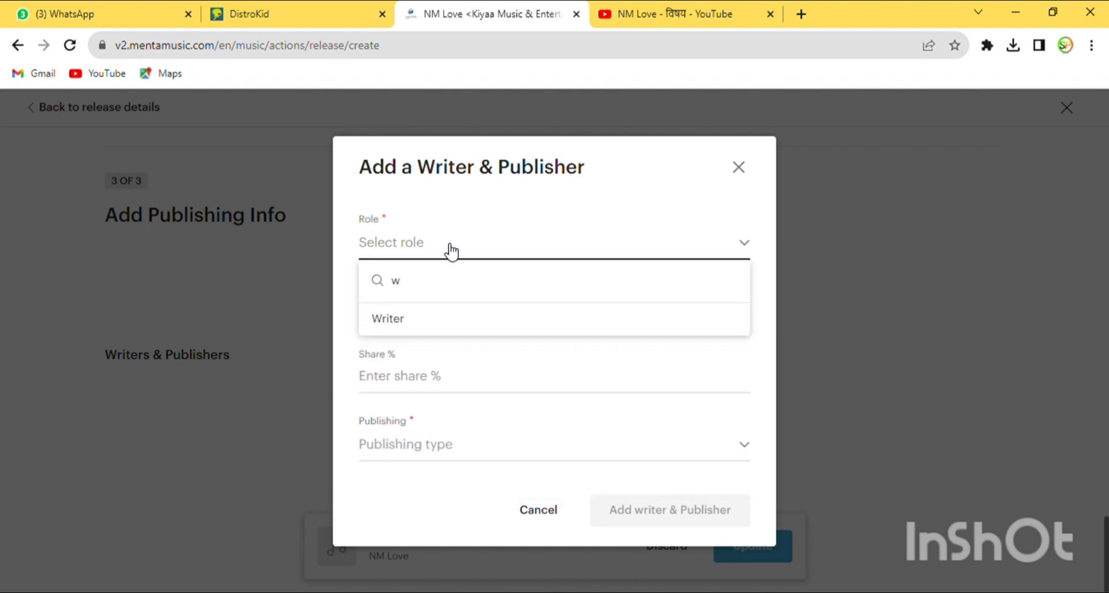
{"action": "left_click", "coordinate": [404, 317]}
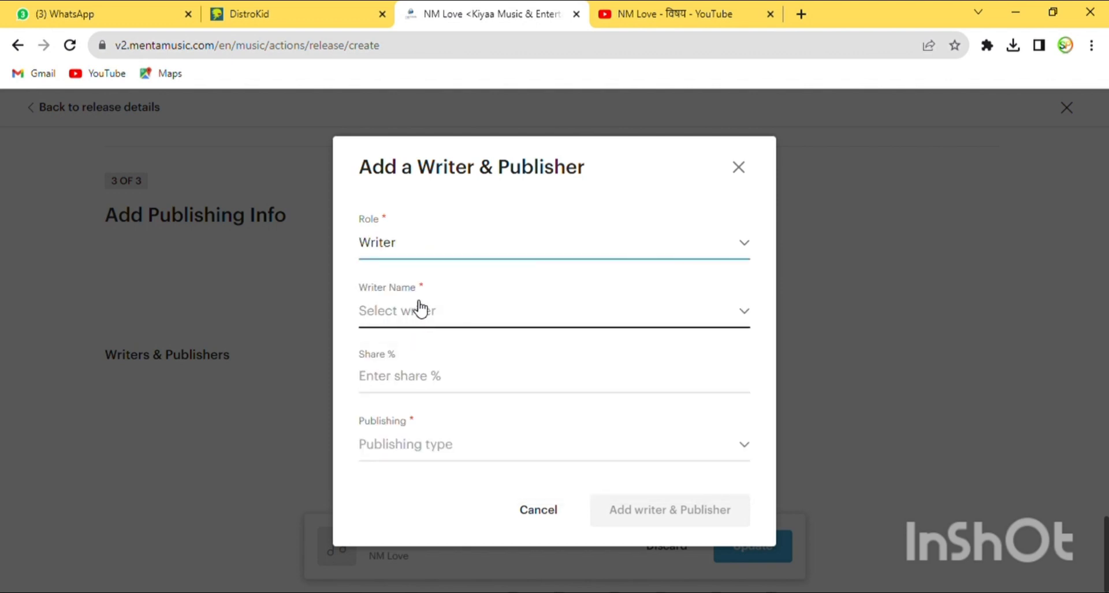
Add sp lovers as a new writer name for the entry and set the share to 100%.
{"action": "left_click", "coordinate": [423, 311]}
{"action": "type", "text": "sp lovers"}
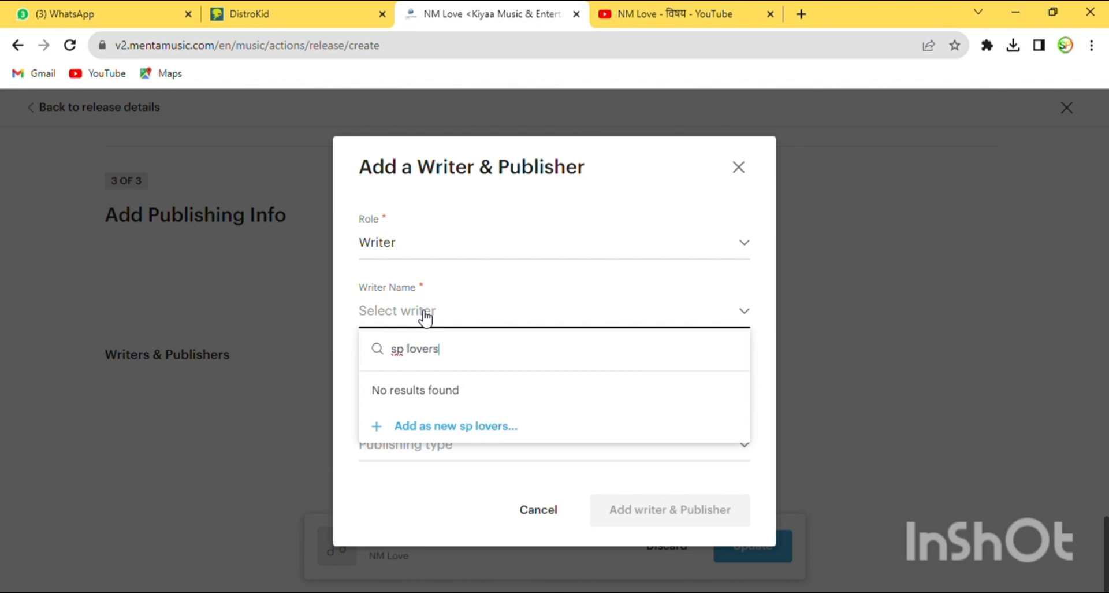
{"action": "left_click", "coordinate": [458, 428]}
{"action": "left_click", "coordinate": [464, 384]}
{"action": "type", "text": "100"}
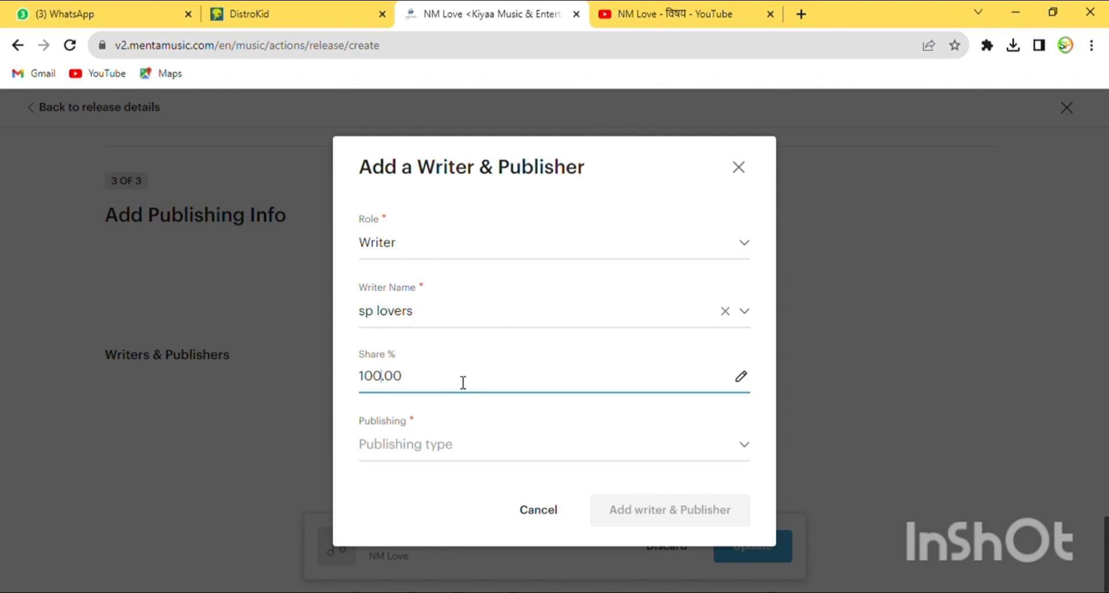
Set the publishing type to Copyright control (self-published), add the writer entry and save the updated track details.
{"action": "left_click", "coordinate": [432, 450]}
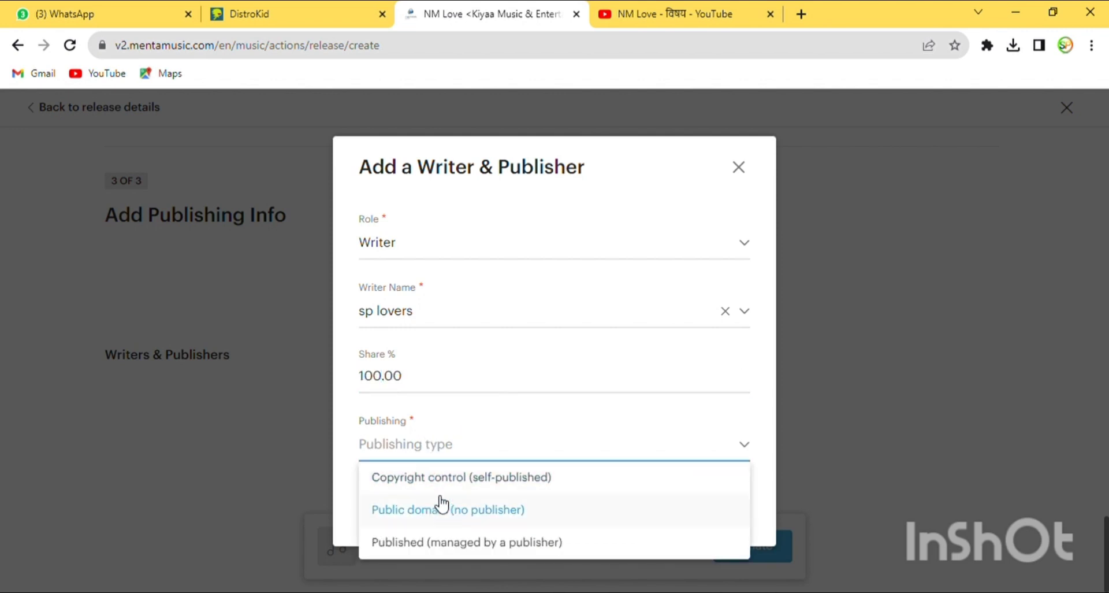
{"action": "left_click", "coordinate": [437, 491]}
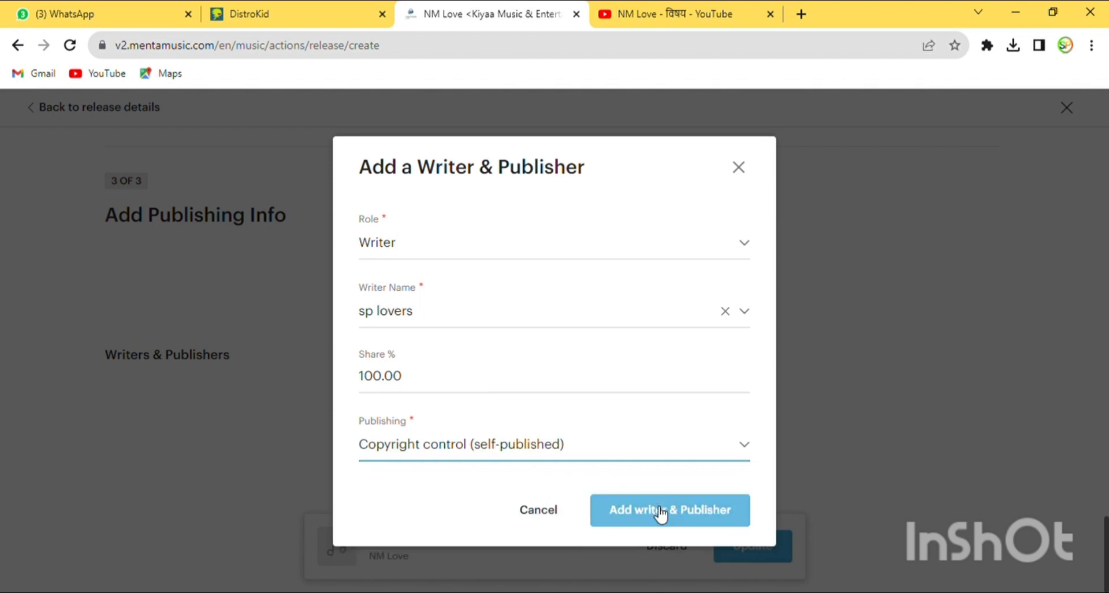
{"action": "left_click", "coordinate": [659, 512]}
{"action": "scroll", "coordinate": [654, 509], "scroll_direction": "down", "scroll_amount": 1}
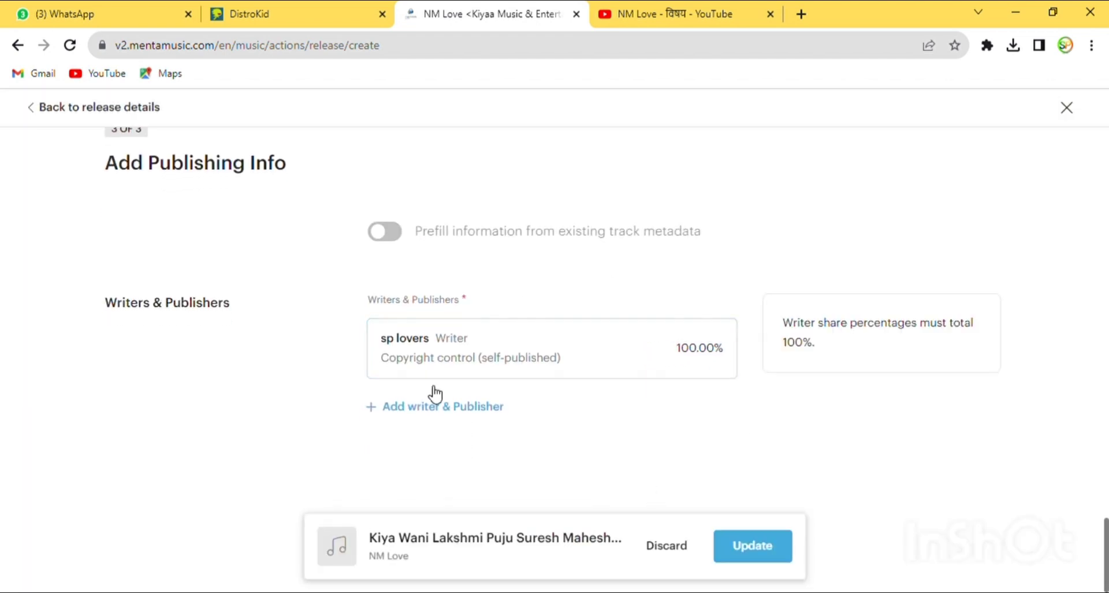
{"action": "left_click", "coordinate": [759, 553]}
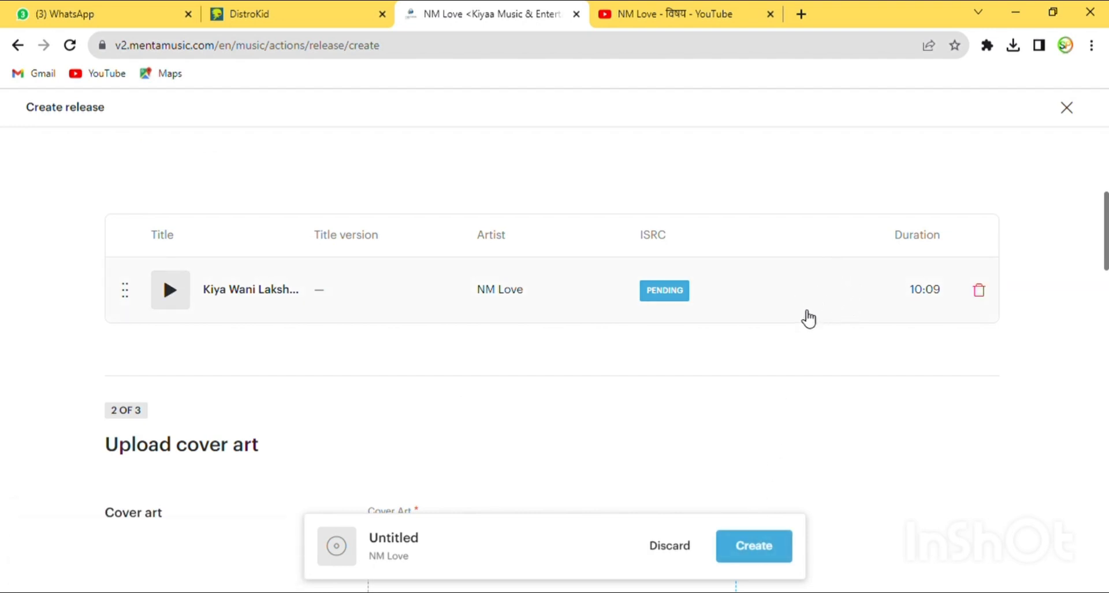
Upload an image file as the release's cover art and review the cover art size requirements.
{"action": "scroll", "coordinate": [706, 364], "scroll_direction": "down", "scroll_amount": 3}
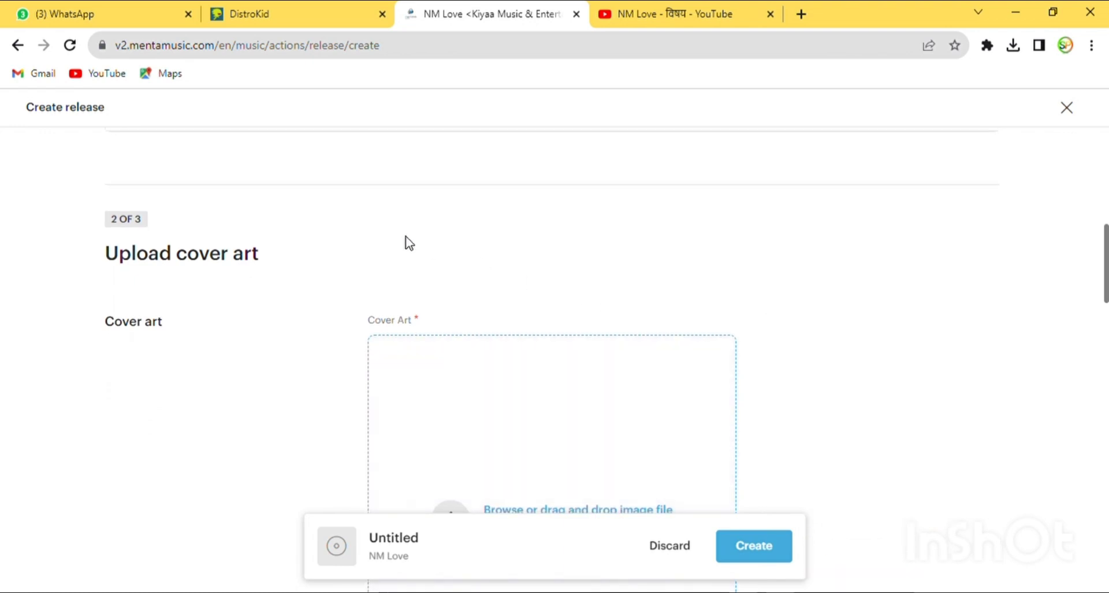
{"action": "scroll", "coordinate": [272, 219], "scroll_direction": "down", "scroll_amount": 1}
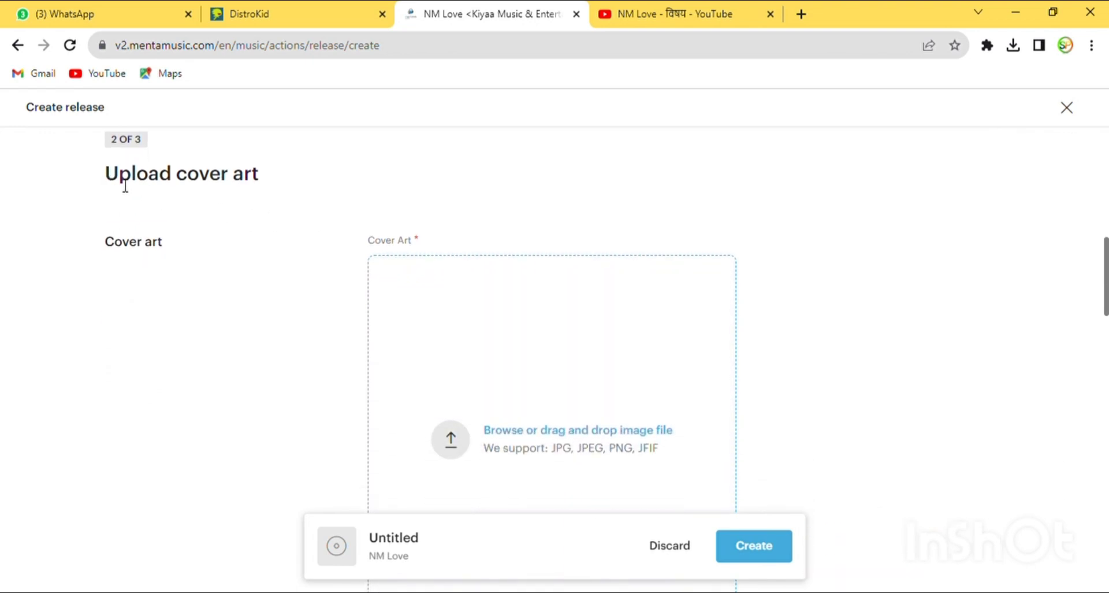
{"action": "left_click_drag", "start_coordinate": [116, 184], "coordinate": [260, 191]}
{"action": "left_click", "coordinate": [289, 188]}
{"action": "scroll", "coordinate": [548, 325], "scroll_direction": "down", "scroll_amount": 1}
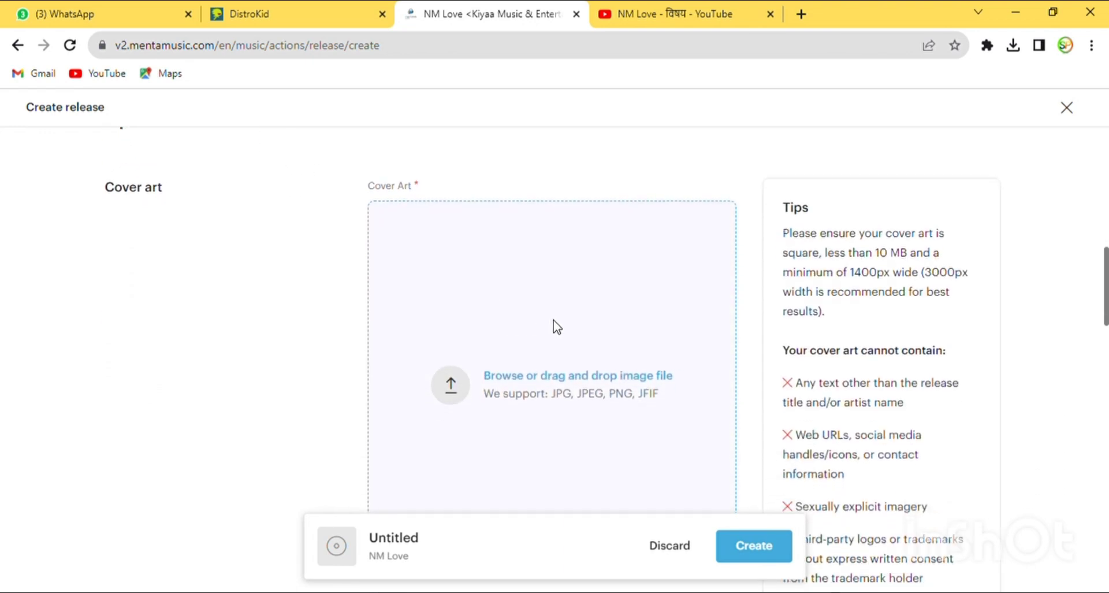
{"action": "left_click", "coordinate": [570, 375]}
{"action": "key", "text": "Return"}
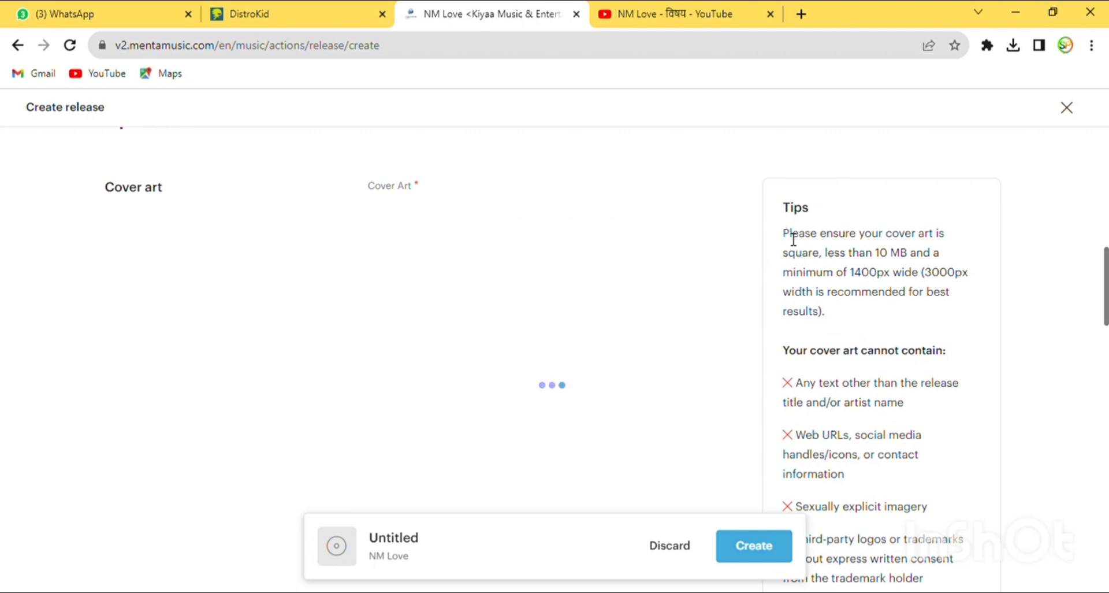
{"action": "left_click_drag", "start_coordinate": [794, 238], "coordinate": [960, 317]}
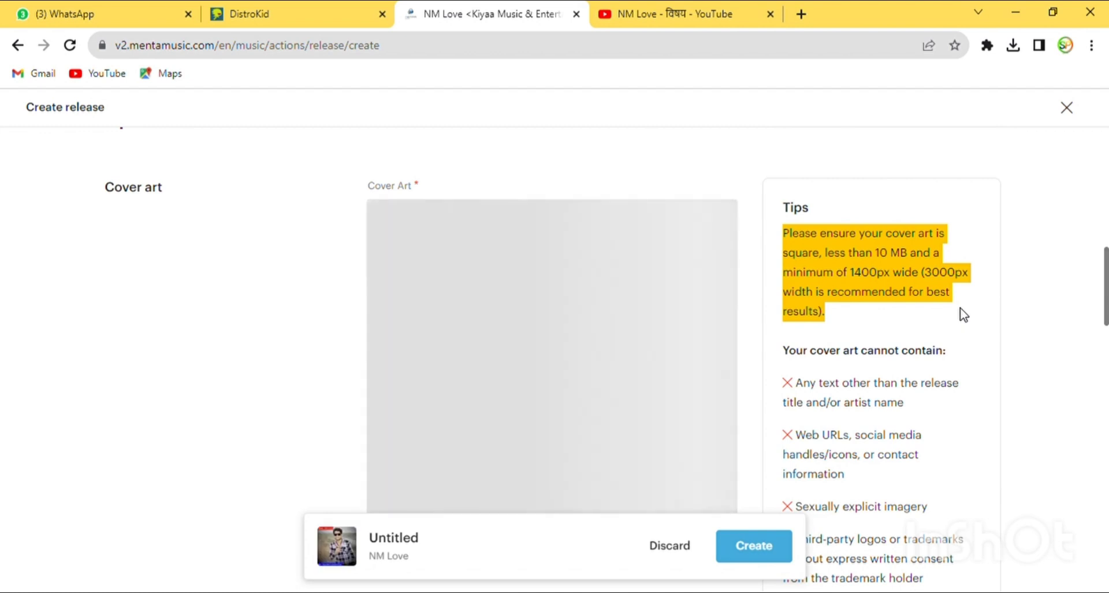
{"action": "left_click", "coordinate": [961, 315]}
{"action": "mouse_move", "coordinate": [662, 243]}
{"action": "scroll", "coordinate": [662, 244], "scroll_direction": "down", "scroll_amount": 2}
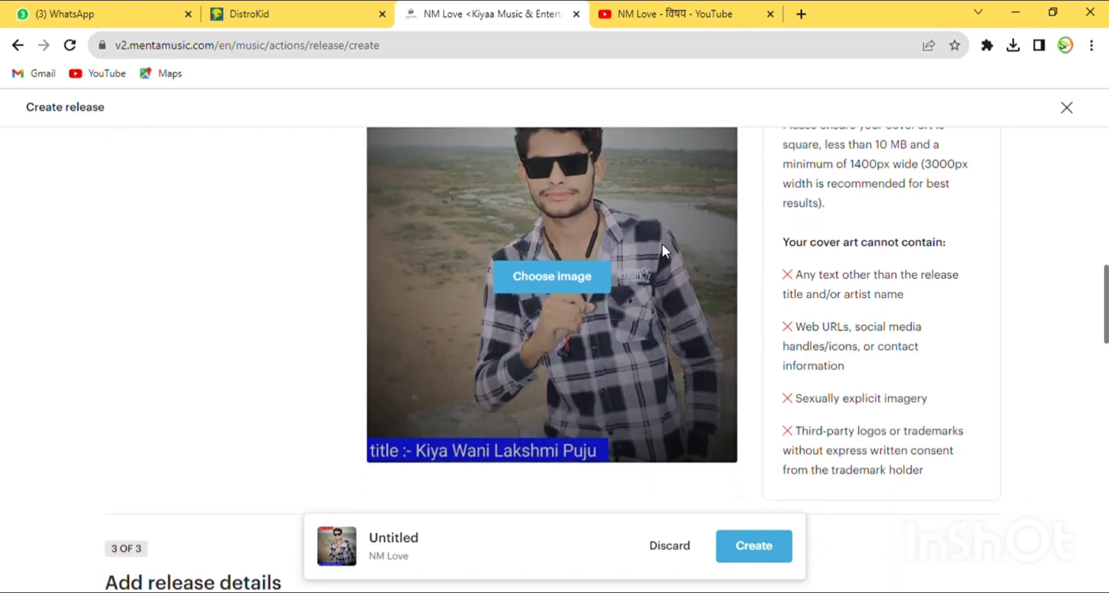
Prefill the release details from the metadata of the uploaded track.
{"action": "scroll", "coordinate": [543, 279], "scroll_direction": "down", "scroll_amount": 5}
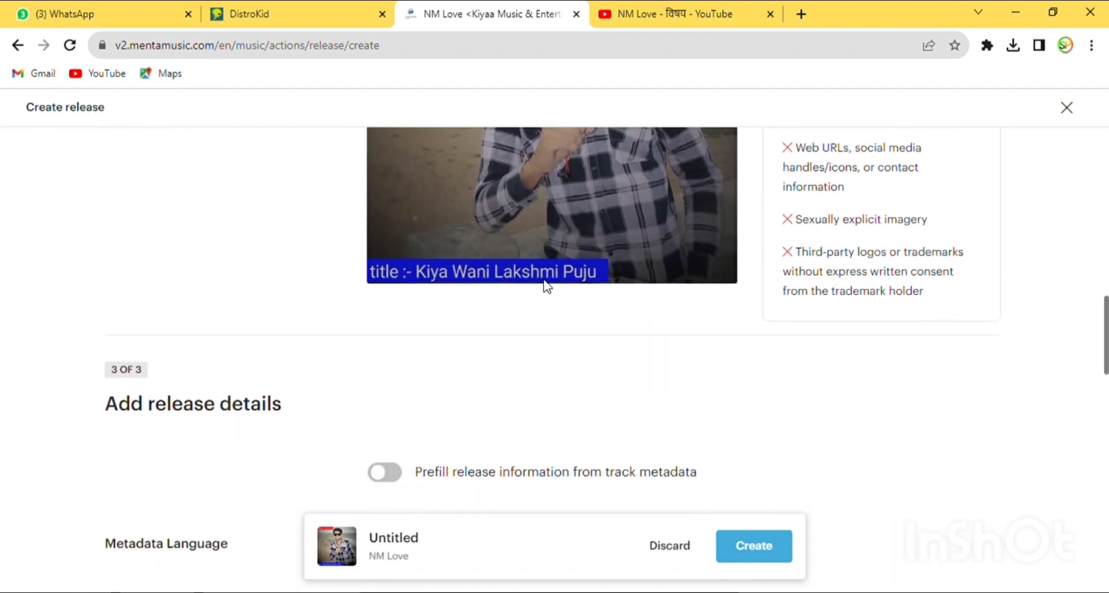
{"action": "scroll", "coordinate": [543, 278], "scroll_direction": "down", "scroll_amount": 2}
{"action": "scroll", "coordinate": [518, 252], "scroll_direction": "down", "scroll_amount": 1}
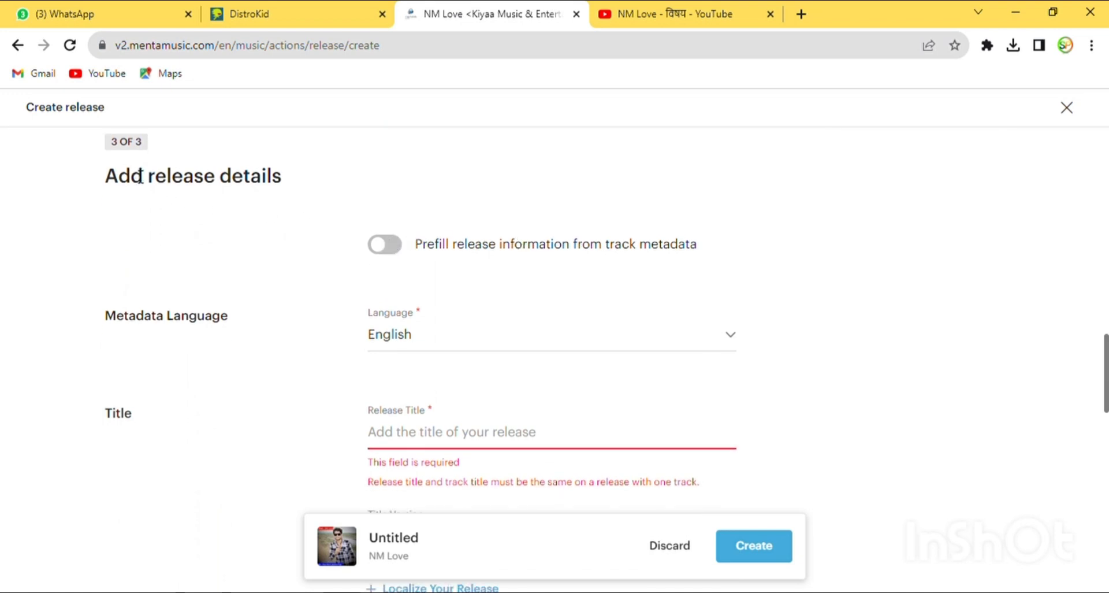
{"action": "left_click_drag", "start_coordinate": [117, 187], "coordinate": [302, 190]}
{"action": "left_click", "coordinate": [447, 201]}
{"action": "left_click", "coordinate": [397, 245]}
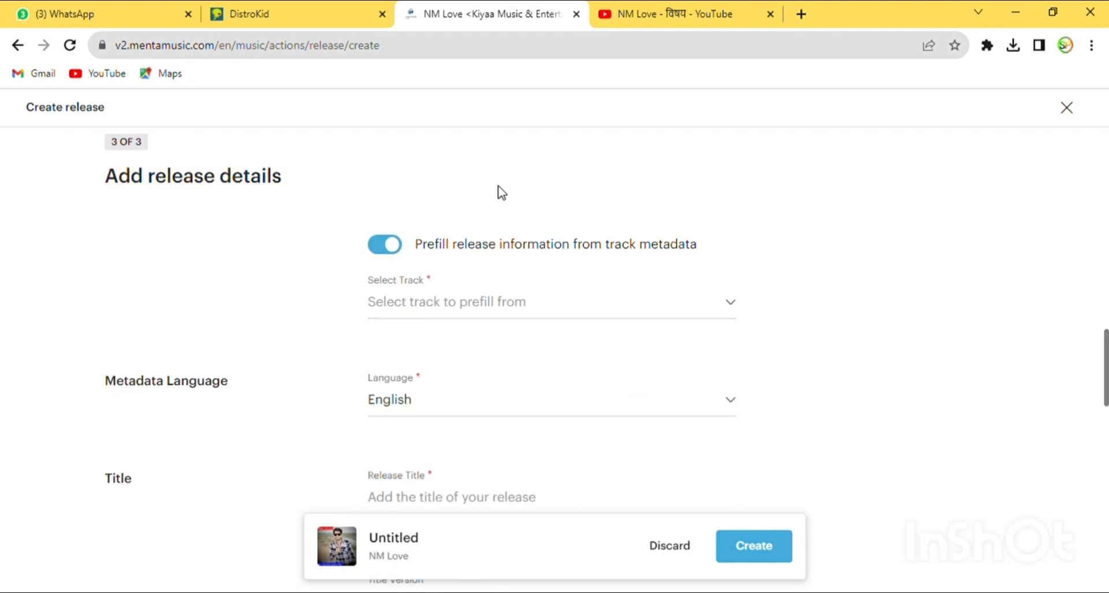
{"action": "left_click", "coordinate": [435, 303]}
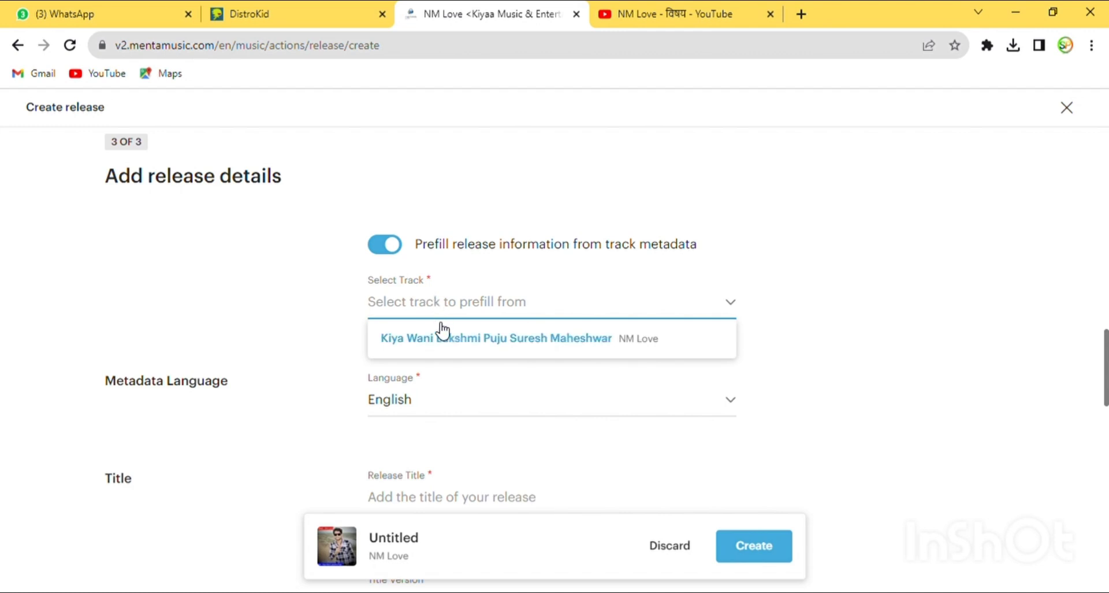
{"action": "left_click", "coordinate": [445, 342]}
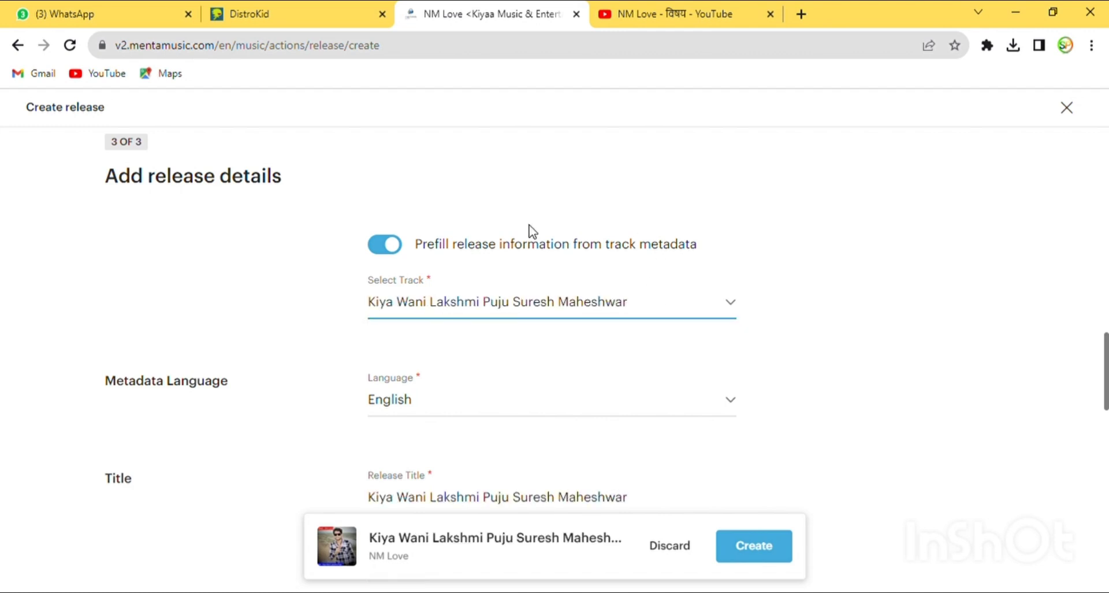
Review the prefilled release details and declare in the release history that it is a new release.
{"action": "scroll", "coordinate": [641, 283], "scroll_direction": "down", "scroll_amount": 1}
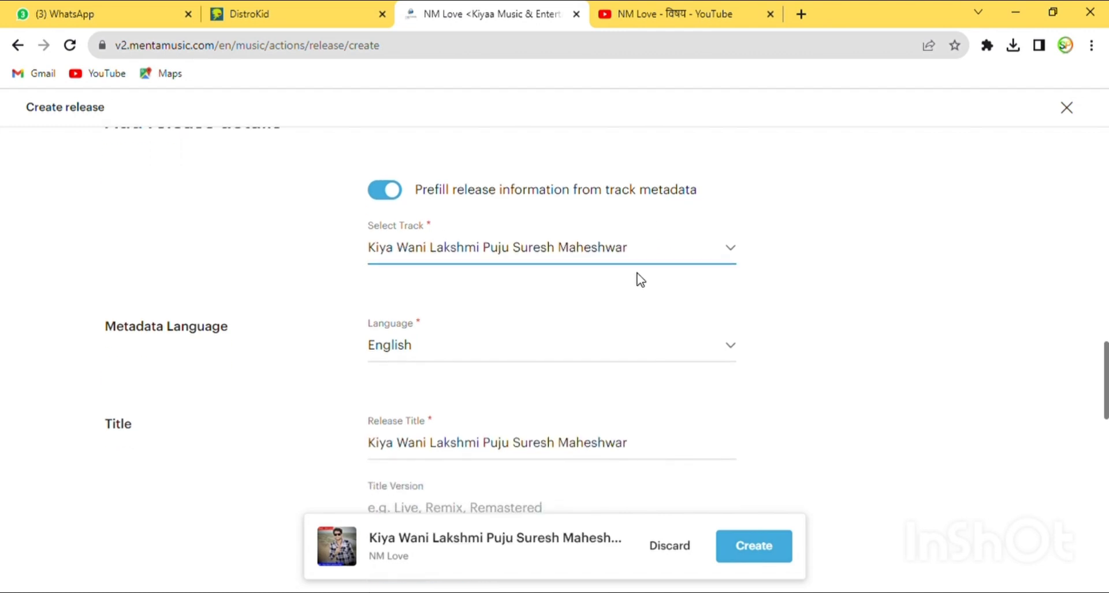
{"action": "scroll", "coordinate": [635, 271], "scroll_direction": "down", "scroll_amount": 4}
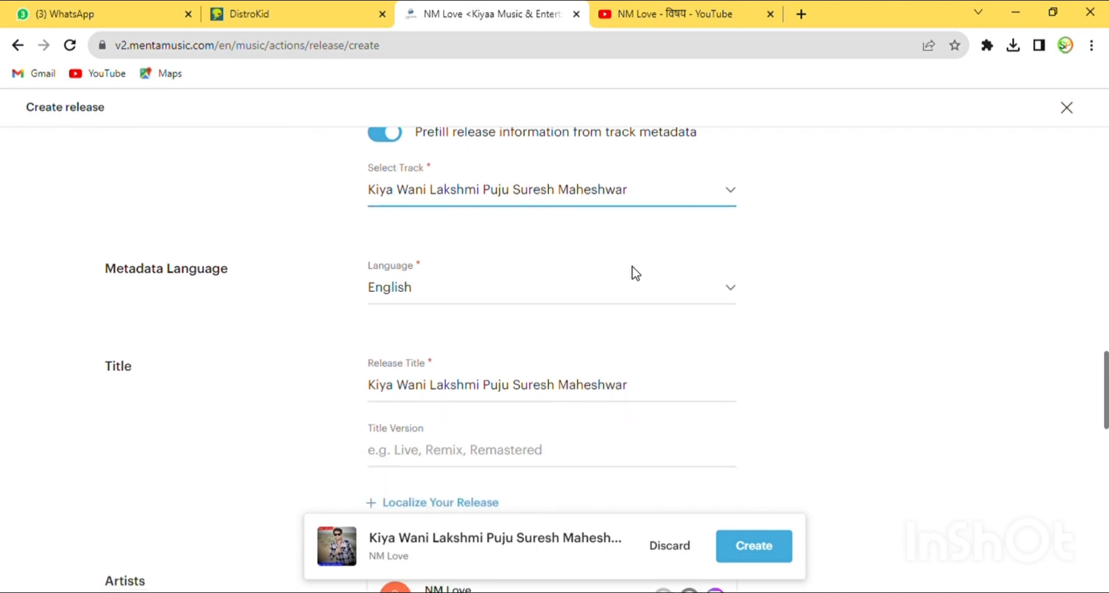
{"action": "scroll", "coordinate": [635, 272], "scroll_direction": "down", "scroll_amount": 3}
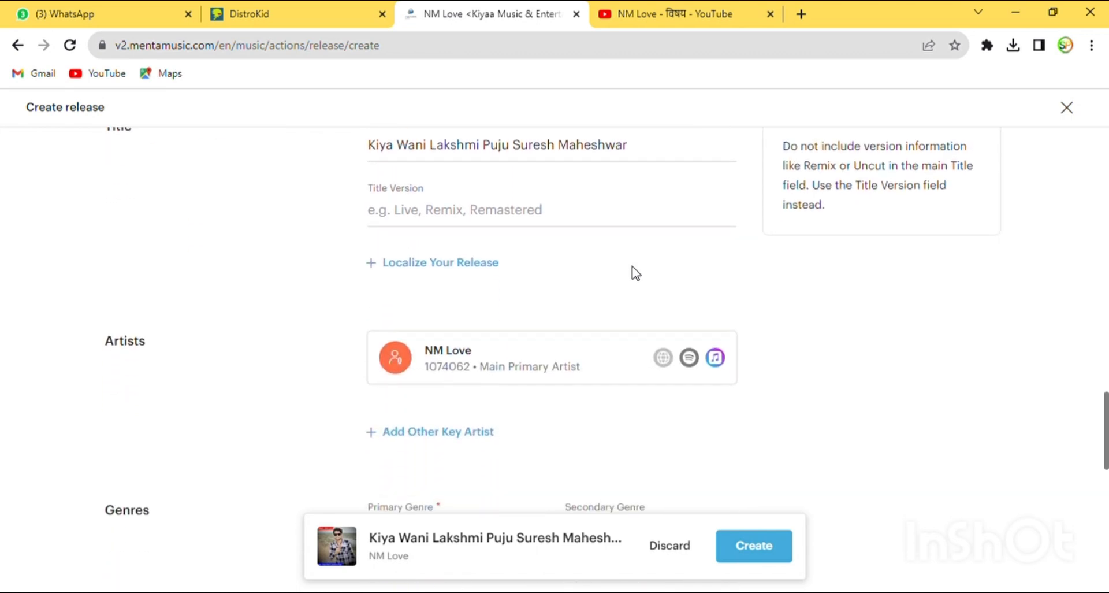
{"action": "scroll", "coordinate": [636, 271], "scroll_direction": "down", "scroll_amount": 5}
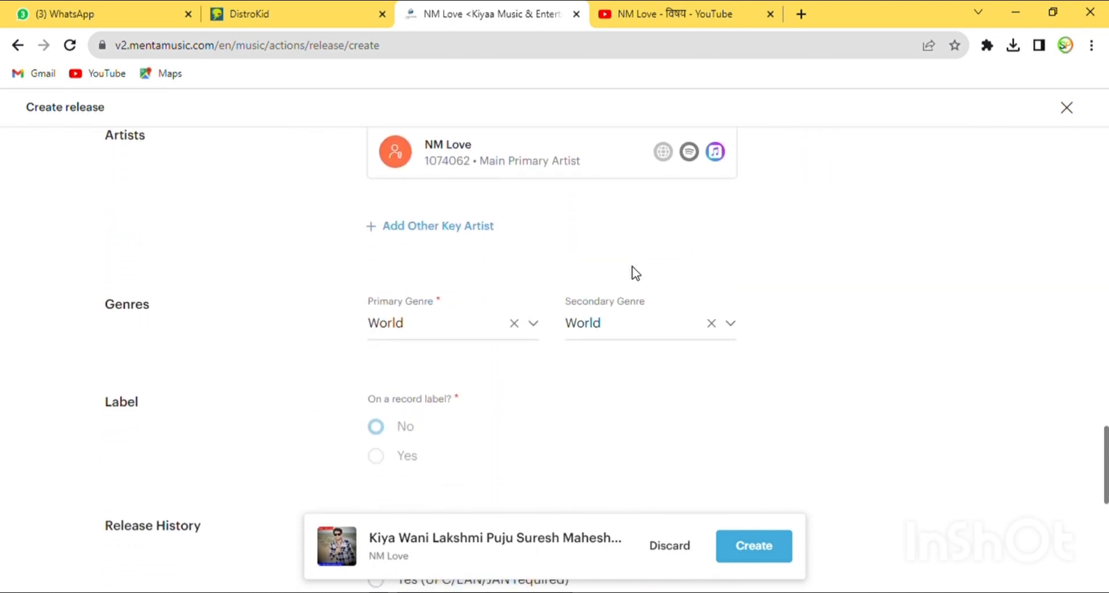
{"action": "scroll", "coordinate": [631, 268], "scroll_direction": "up", "scroll_amount": 3}
{"action": "scroll", "coordinate": [503, 346], "scroll_direction": "down", "scroll_amount": 2}
{"action": "scroll", "coordinate": [404, 306], "scroll_direction": "down", "scroll_amount": 1}
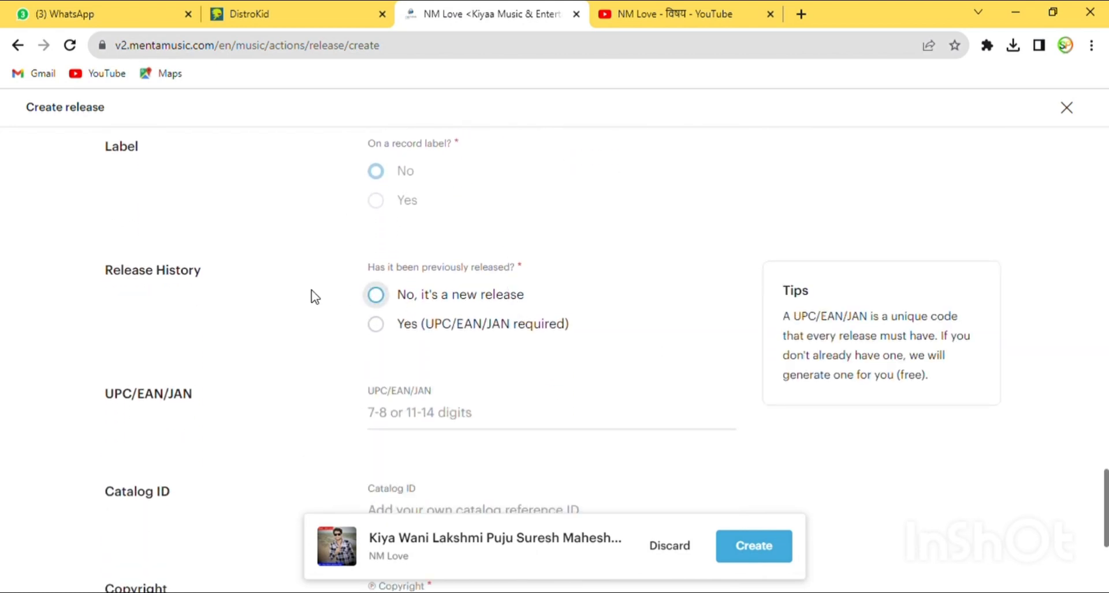
{"action": "left_click", "coordinate": [385, 298]}
Enter Sp01 as the release's catalog ID, leaving the UPC/EAN/JAN blank.
{"action": "scroll", "coordinate": [396, 315], "scroll_direction": "down", "scroll_amount": 2}
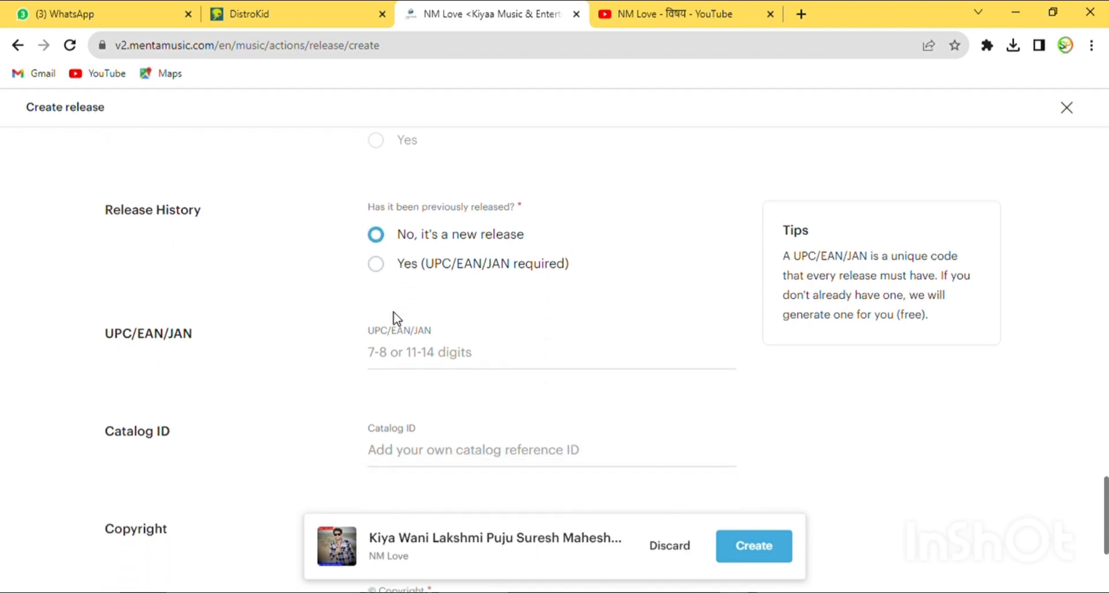
{"action": "scroll", "coordinate": [485, 280], "scroll_direction": "down", "scroll_amount": 1}
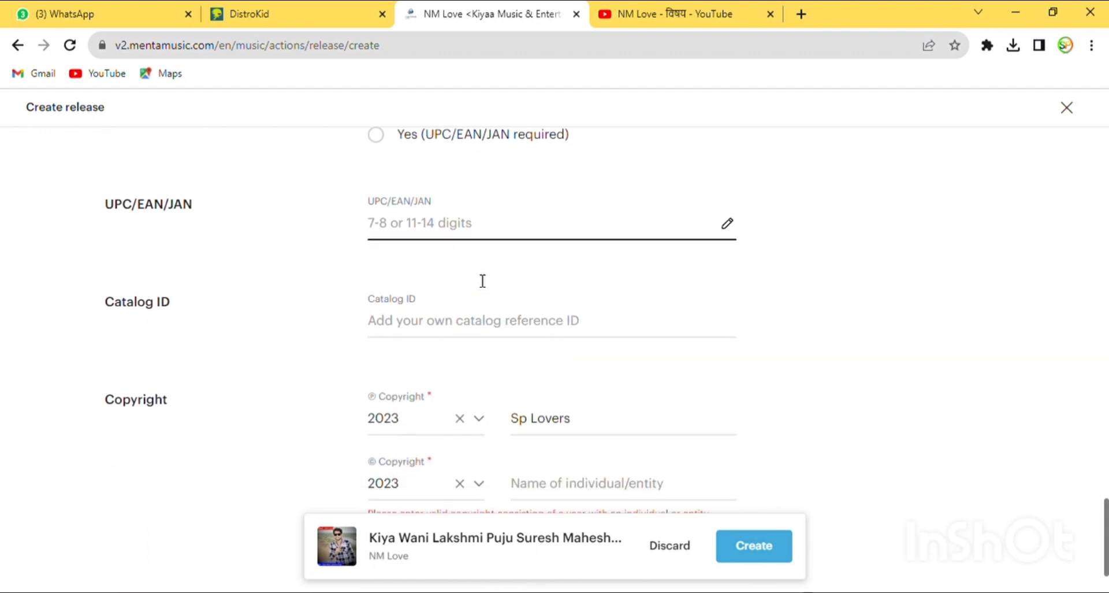
{"action": "left_click", "coordinate": [492, 328]}
{"action": "left_click", "coordinate": [493, 328]}
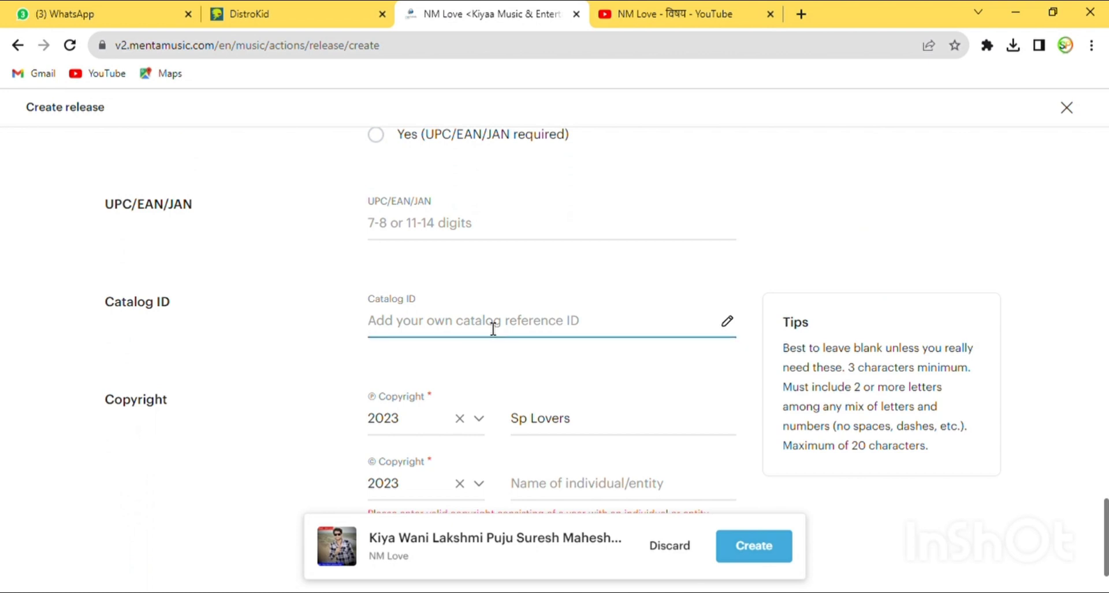
{"action": "type", "text": "Sp"}
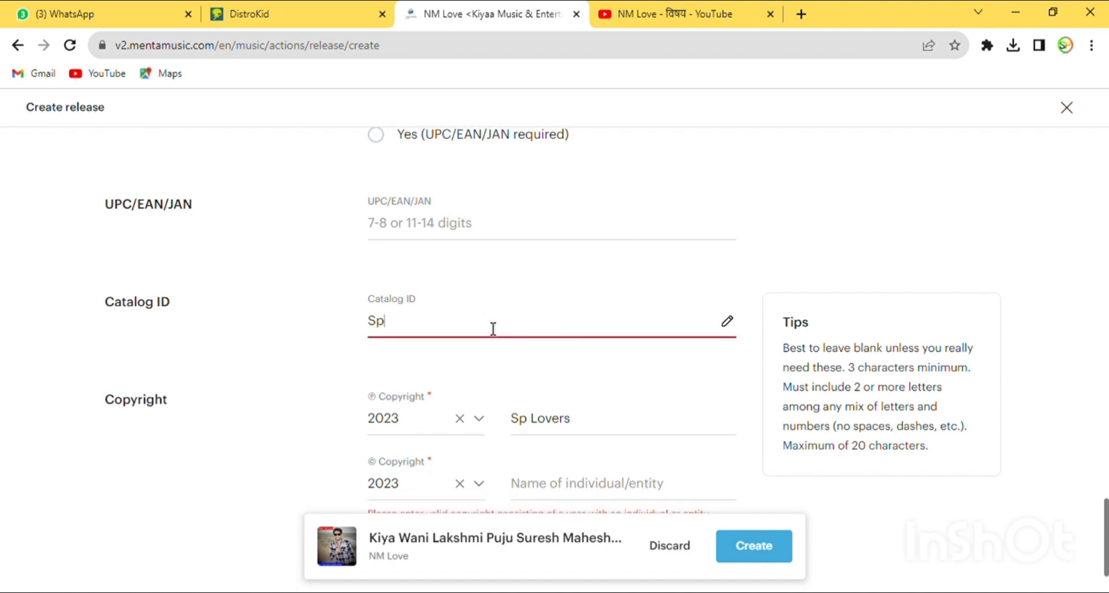
{"action": "type", "text": "O"}
Enter Sp Lovers as the 2023 © copyright holder and submit the release for creation.
{"action": "scroll", "coordinate": [492, 328], "scroll_direction": "down", "scroll_amount": 2}
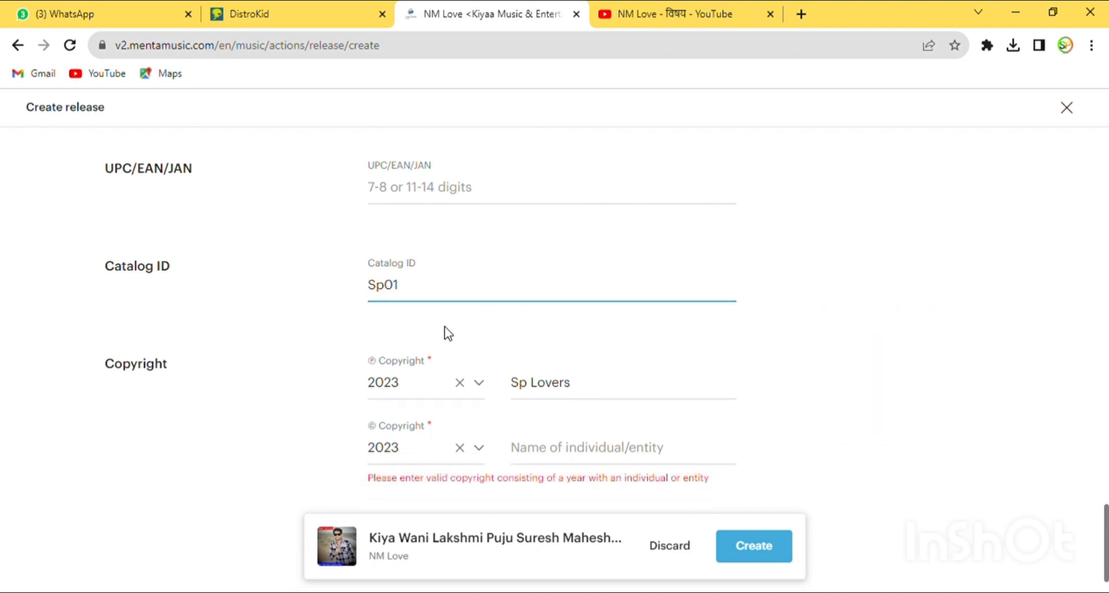
{"action": "left_click", "coordinate": [642, 406]}
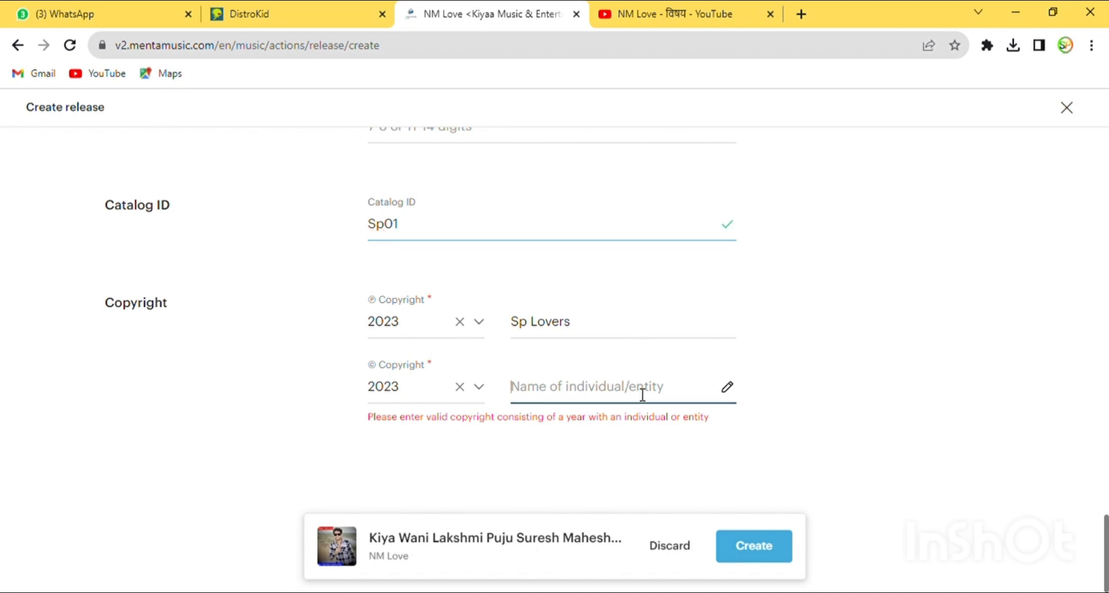
{"action": "left_click", "coordinate": [636, 421]}
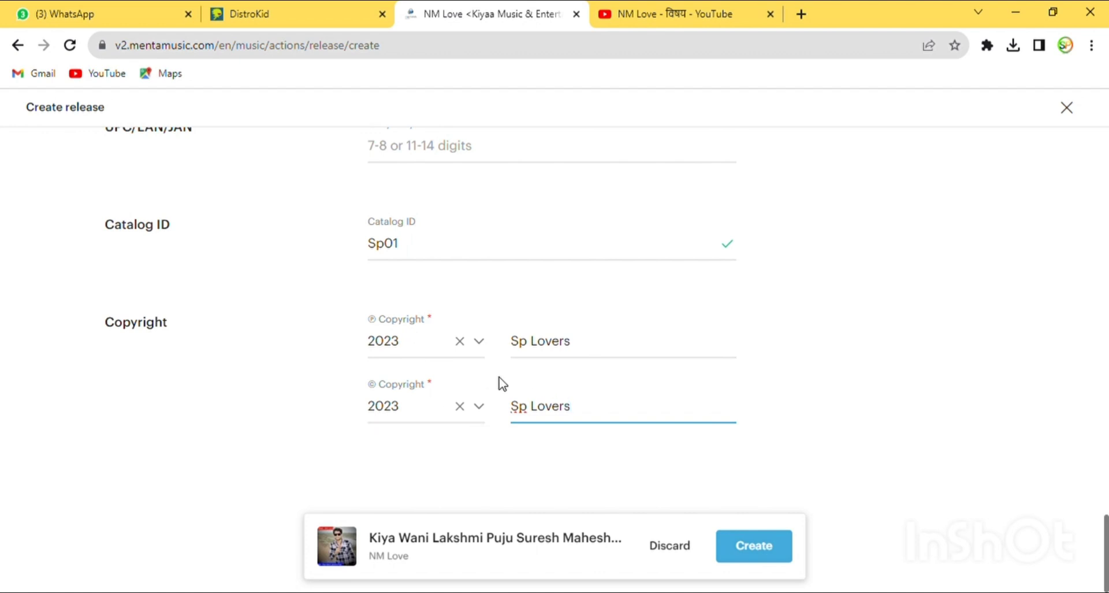
{"action": "left_click", "coordinate": [774, 547]}
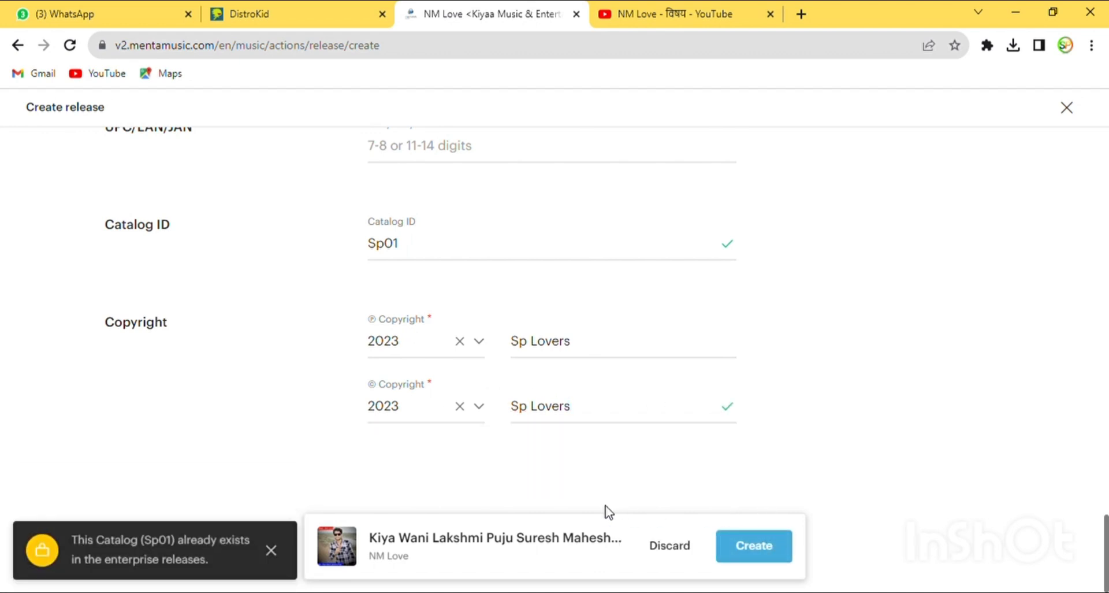
Change the release's catalog ID to Sp02, create the release and dismiss the duplicate catalog notice.
{"action": "scroll", "coordinate": [520, 442], "scroll_direction": "up", "scroll_amount": 2}
{"action": "scroll", "coordinate": [520, 442], "scroll_direction": "up", "scroll_amount": 1}
{"action": "left_click", "coordinate": [530, 362]}
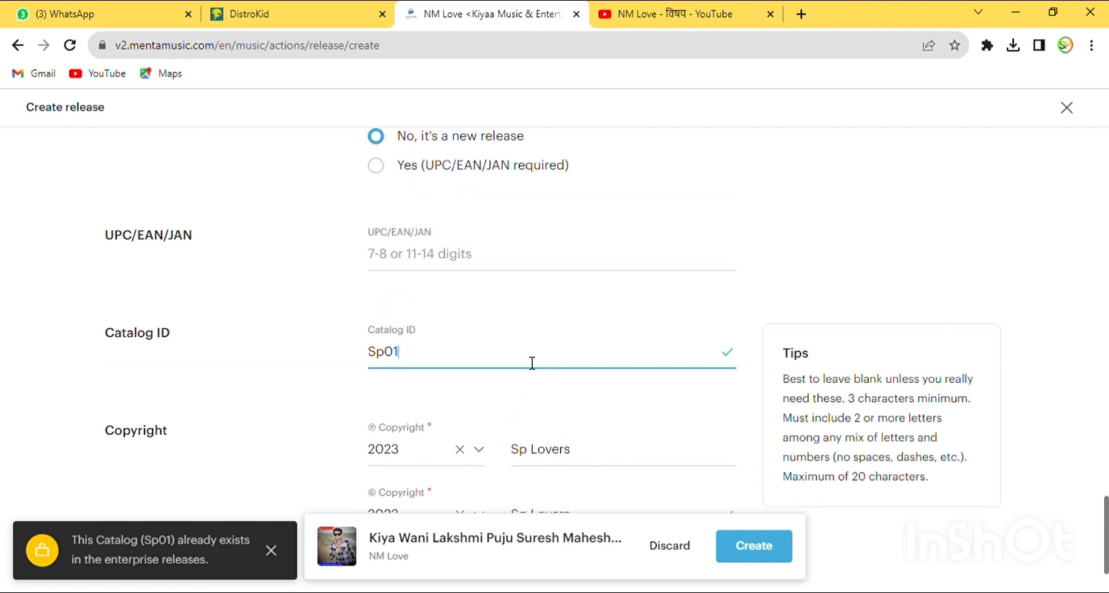
{"action": "scroll", "coordinate": [555, 364], "scroll_direction": "down", "scroll_amount": 2}
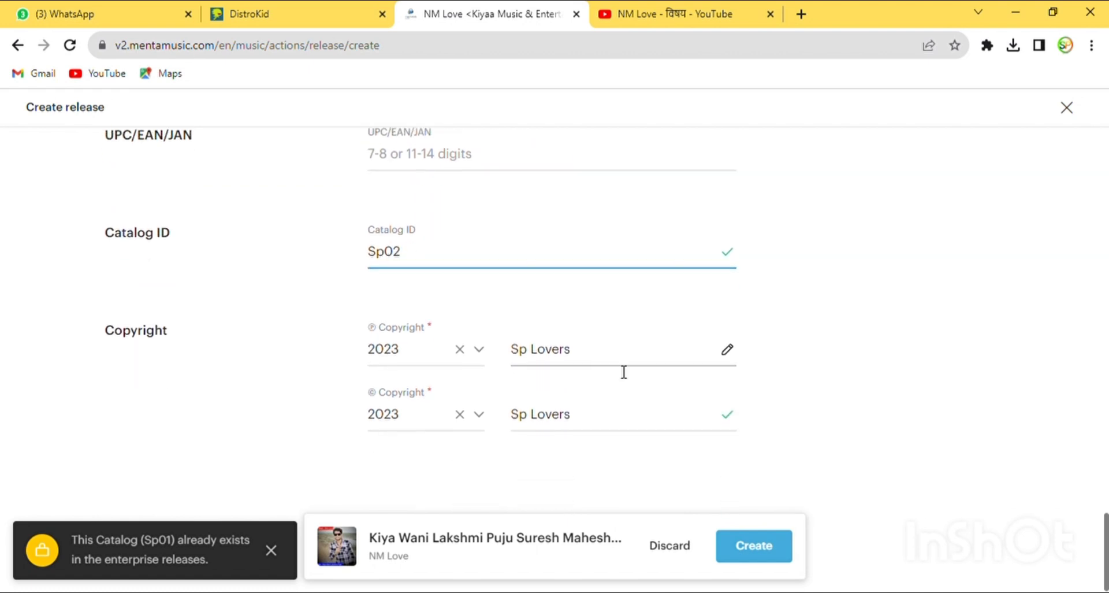
{"action": "left_click", "coordinate": [743, 544]}
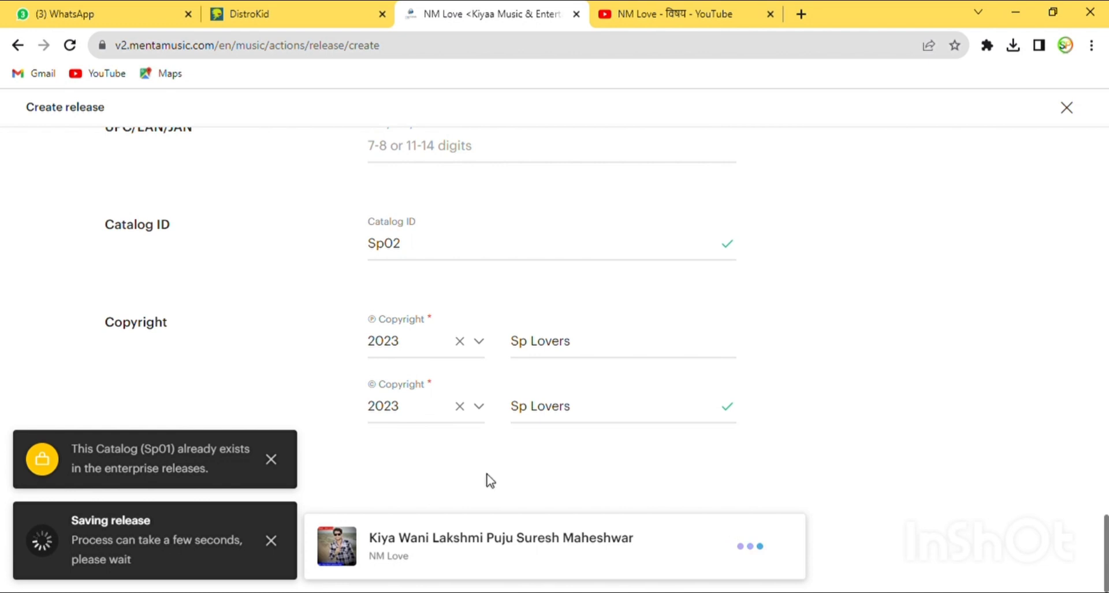
{"action": "left_click", "coordinate": [272, 460]}
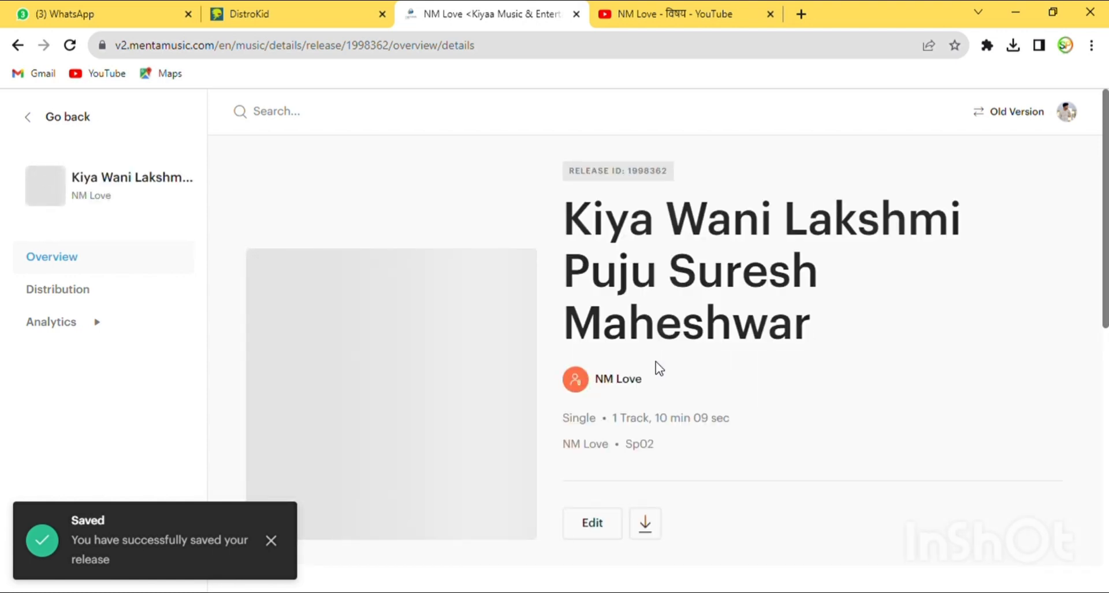
Review the saved release's overview, including its cover art, artist, genres and copyright details.
{"action": "scroll", "coordinate": [549, 295], "scroll_direction": "down", "scroll_amount": 5}
{"action": "scroll", "coordinate": [550, 301], "scroll_direction": "down", "scroll_amount": 5}
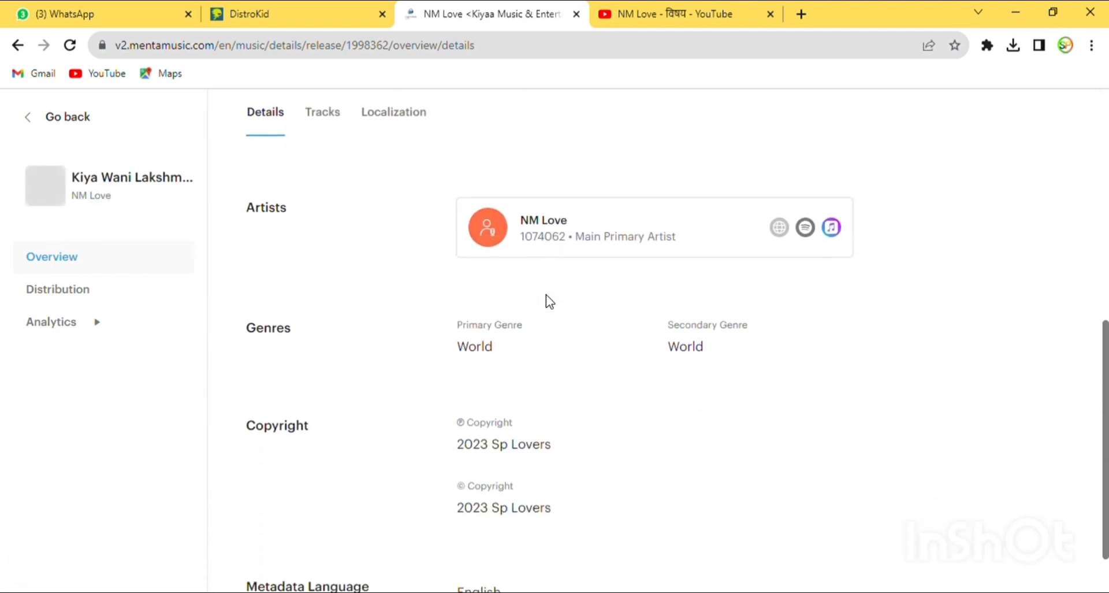
{"action": "scroll", "coordinate": [549, 297], "scroll_direction": "up", "scroll_amount": 10}
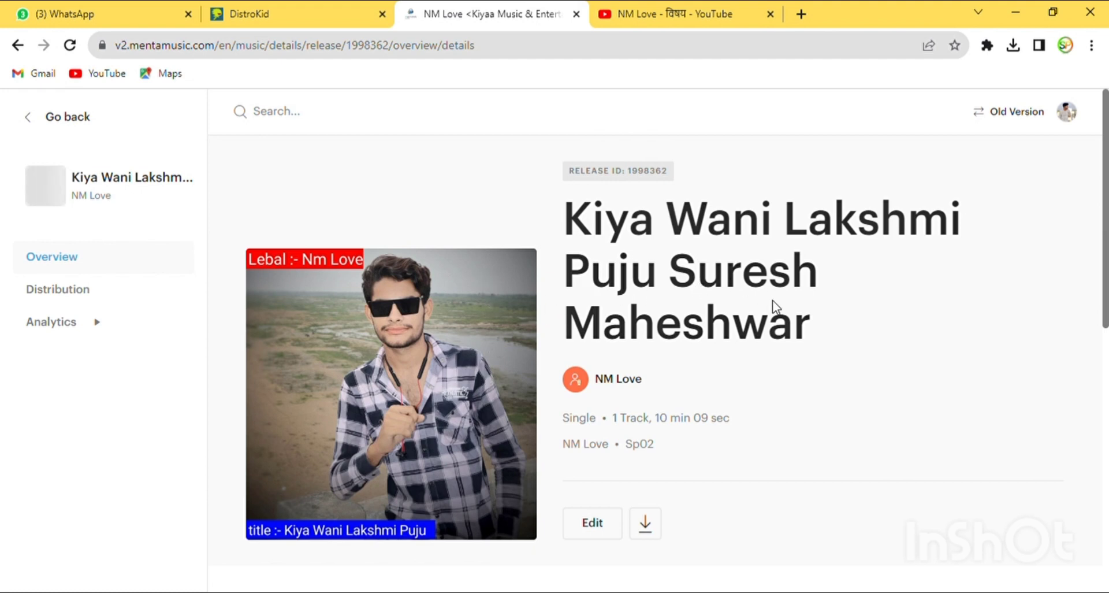
{"action": "scroll", "coordinate": [781, 310], "scroll_direction": "down", "scroll_amount": 1}
{"action": "scroll", "coordinate": [782, 312], "scroll_direction": "up", "scroll_amount": 1}
{"action": "scroll", "coordinate": [733, 369], "scroll_direction": "down", "scroll_amount": 1}
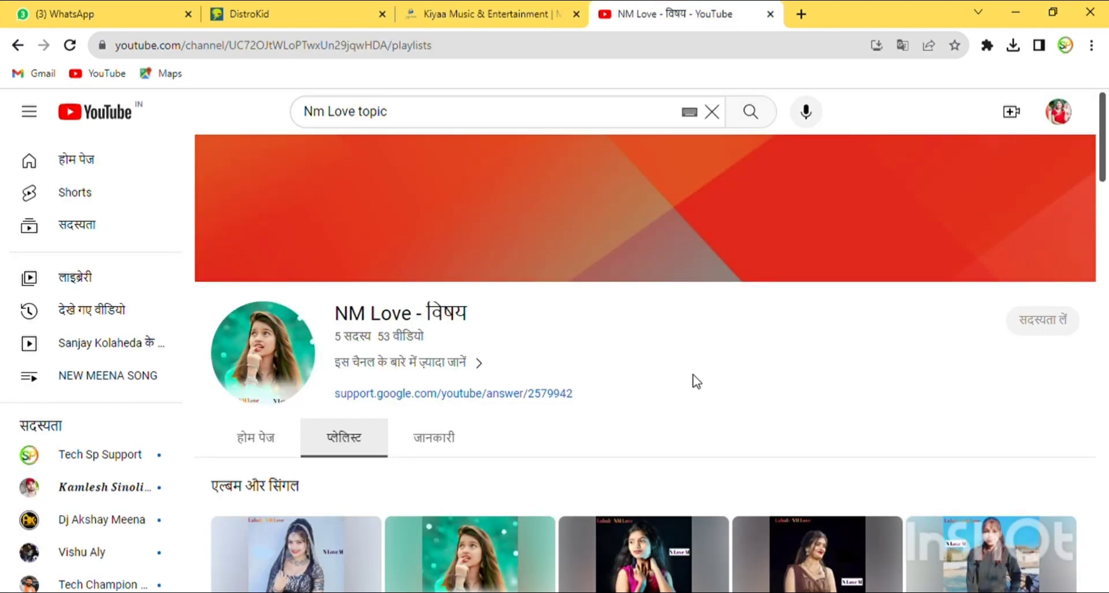
Switch to the NM Love topic channel on YouTube and look through its albums and singles.
{"action": "scroll", "coordinate": [699, 349], "scroll_direction": "down", "scroll_amount": 10}
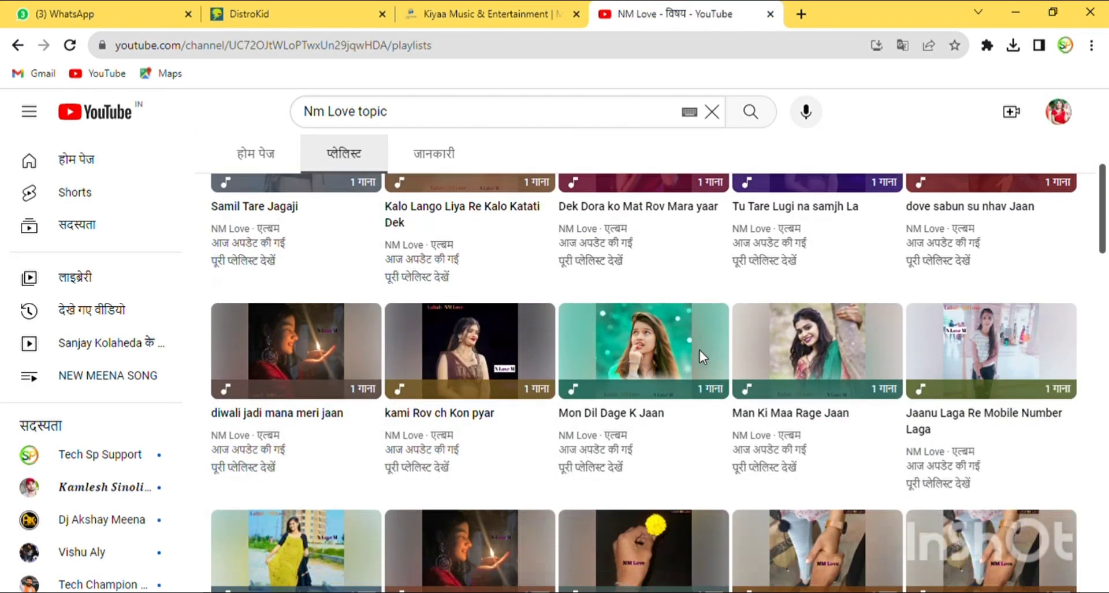
{"action": "scroll", "coordinate": [698, 349], "scroll_direction": "down", "scroll_amount": 18}
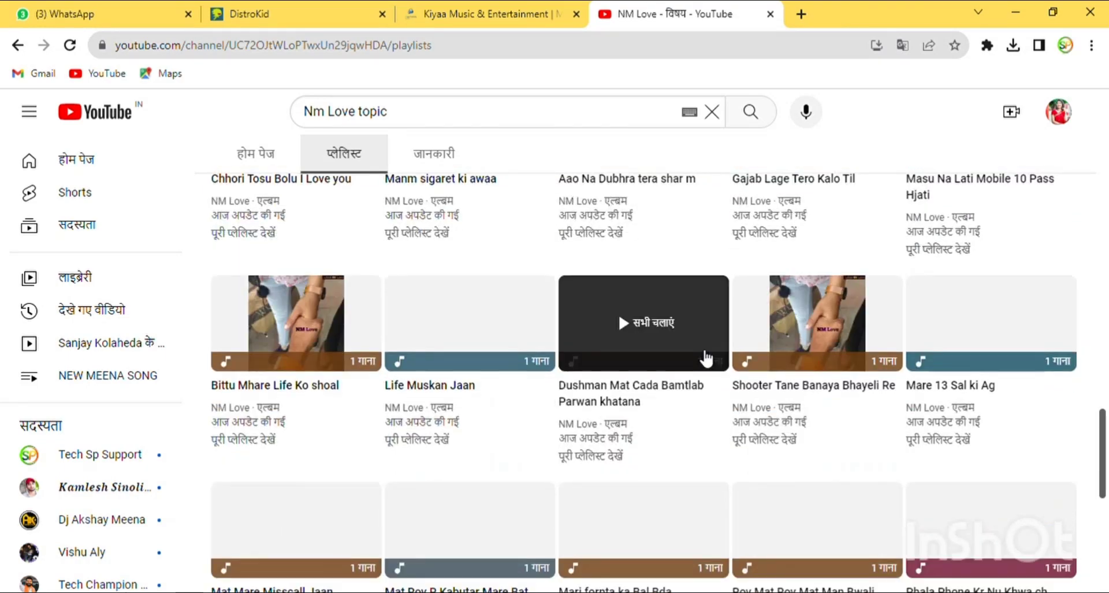
{"action": "scroll", "coordinate": [706, 358], "scroll_direction": "up", "scroll_amount": 15}
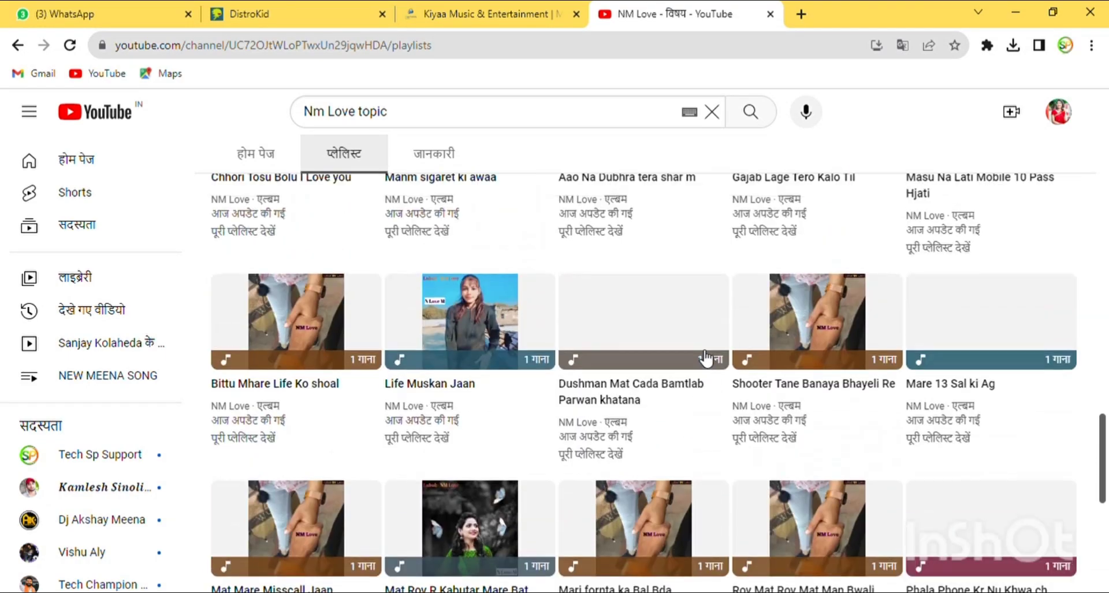
{"action": "scroll", "coordinate": [705, 357], "scroll_direction": "up", "scroll_amount": 15}
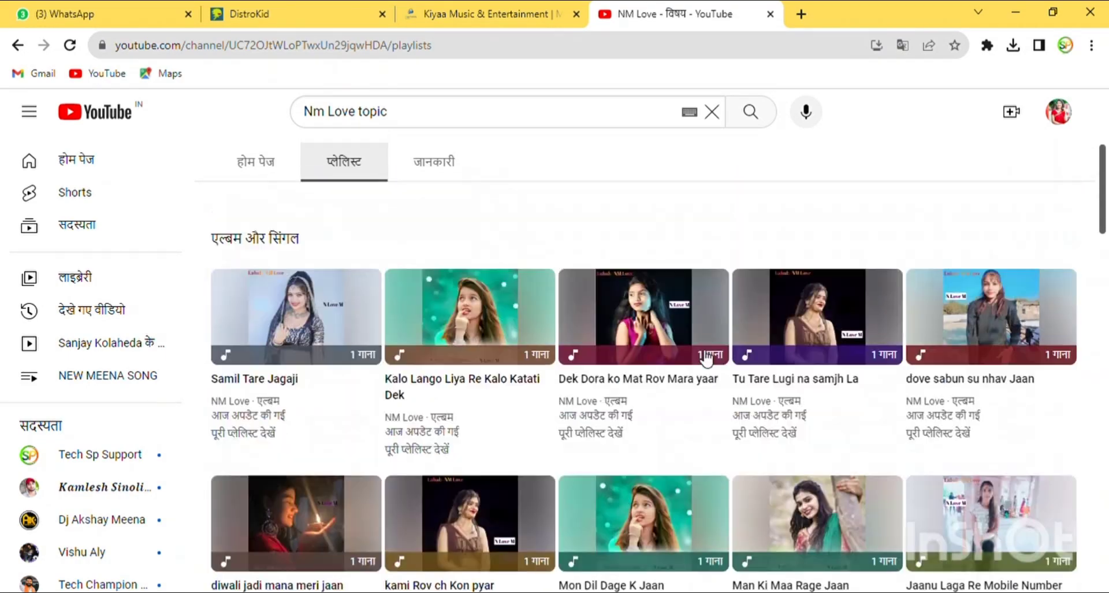